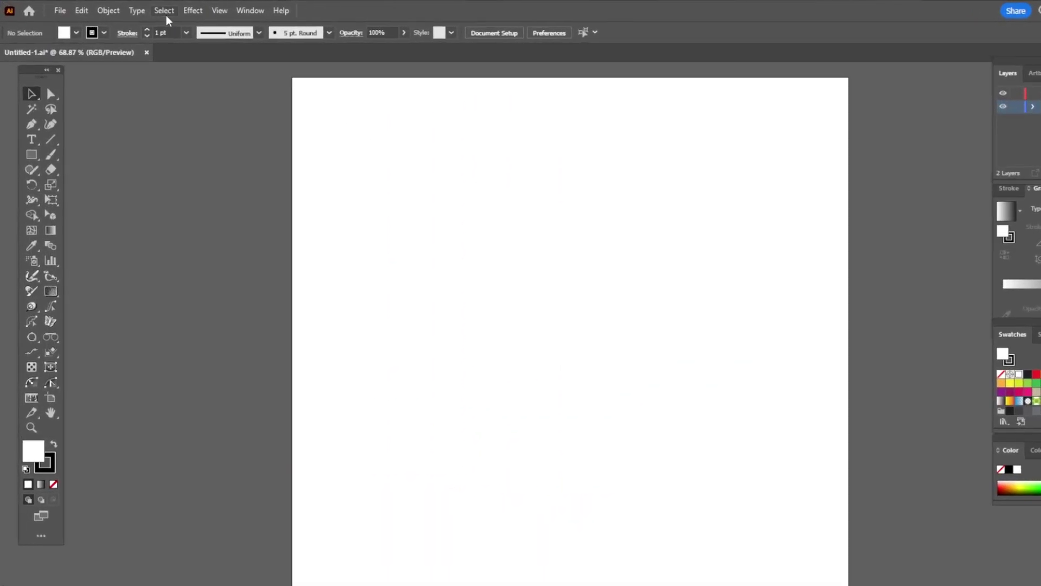
Turn on Show Rulers from the View menu so rulers frame the artboard
click(258, 16)
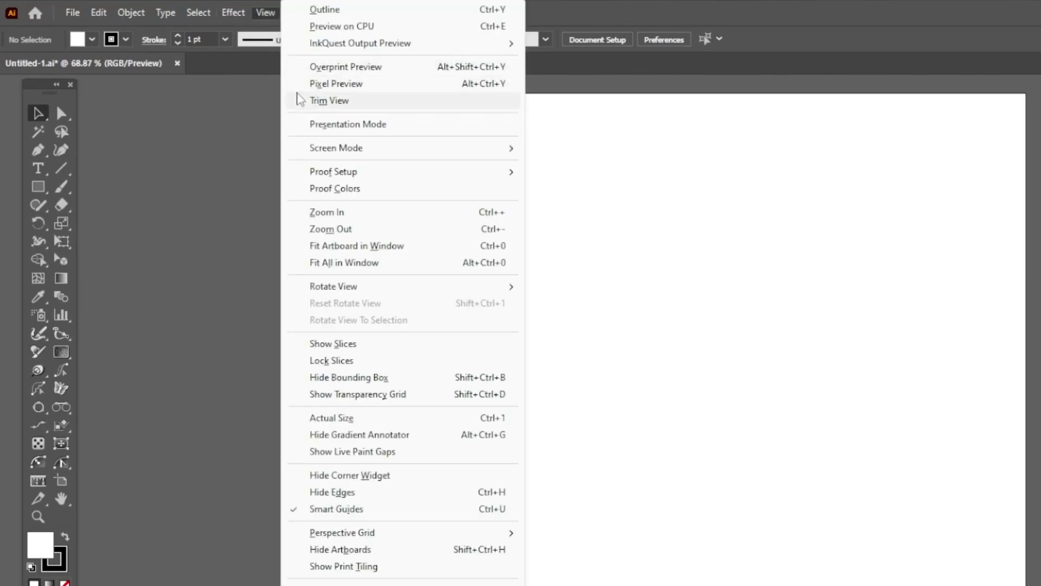
mouse_move(323, 409)
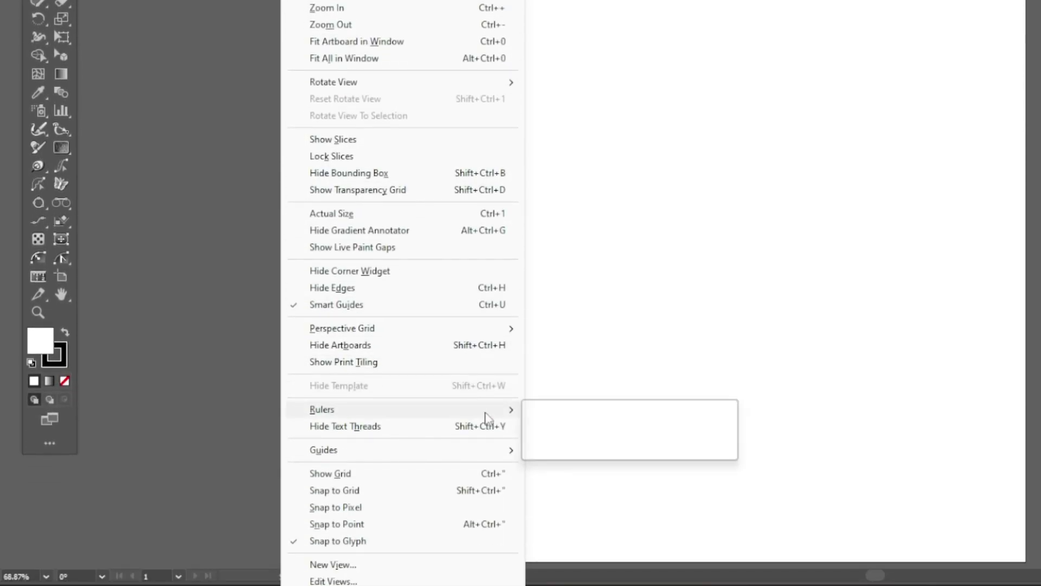
click(600, 411)
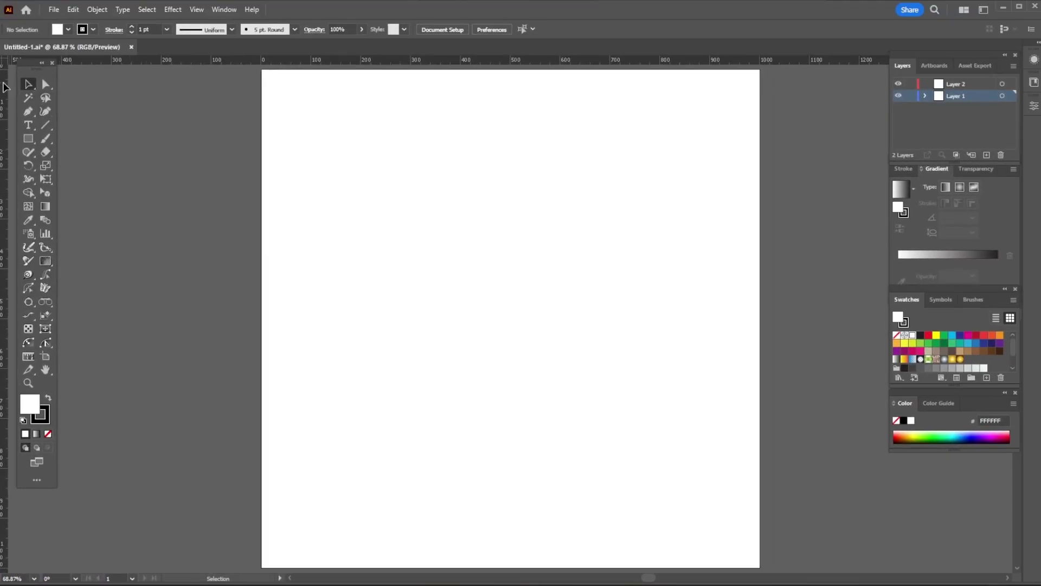
Place vertical and horizontal guides crossing at the artboard centre and lock them
drag(266, 103, 510, 79)
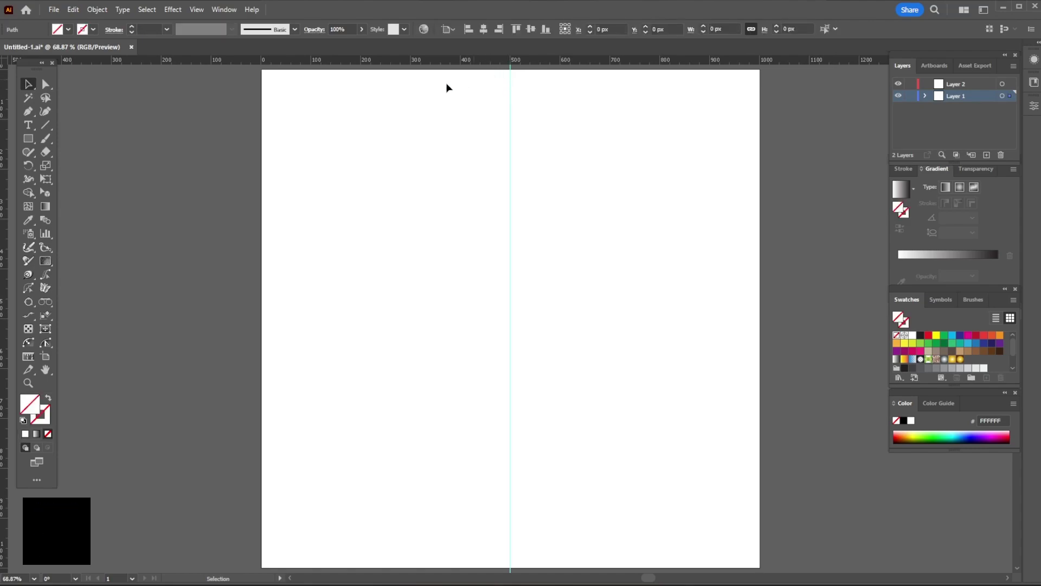
mouse_move(105, 63)
mouse_down()
mouse_move(88, 321)
mouse_move(103, 320)
mouse_up()
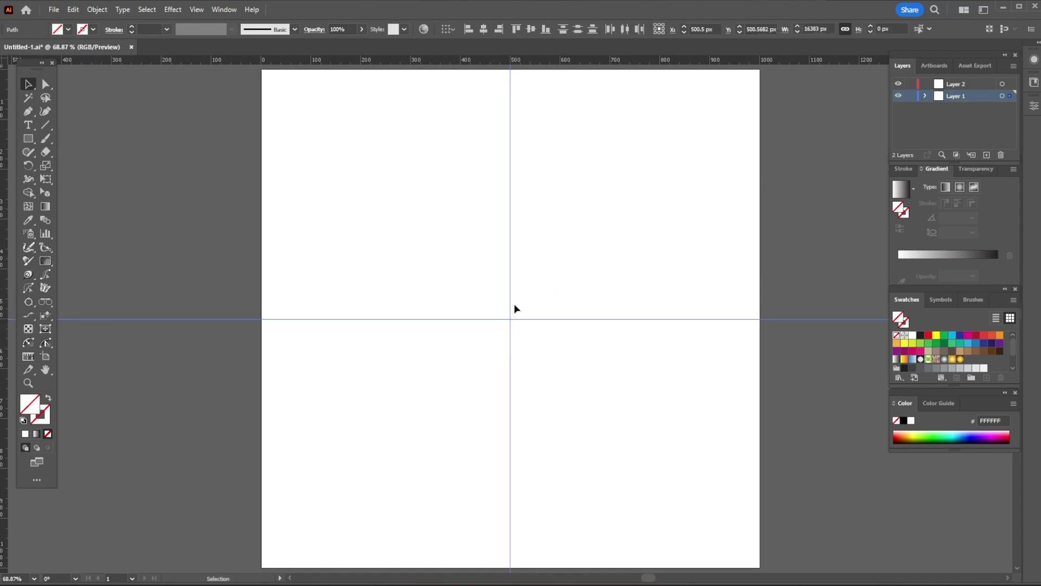
right_click(496, 305)
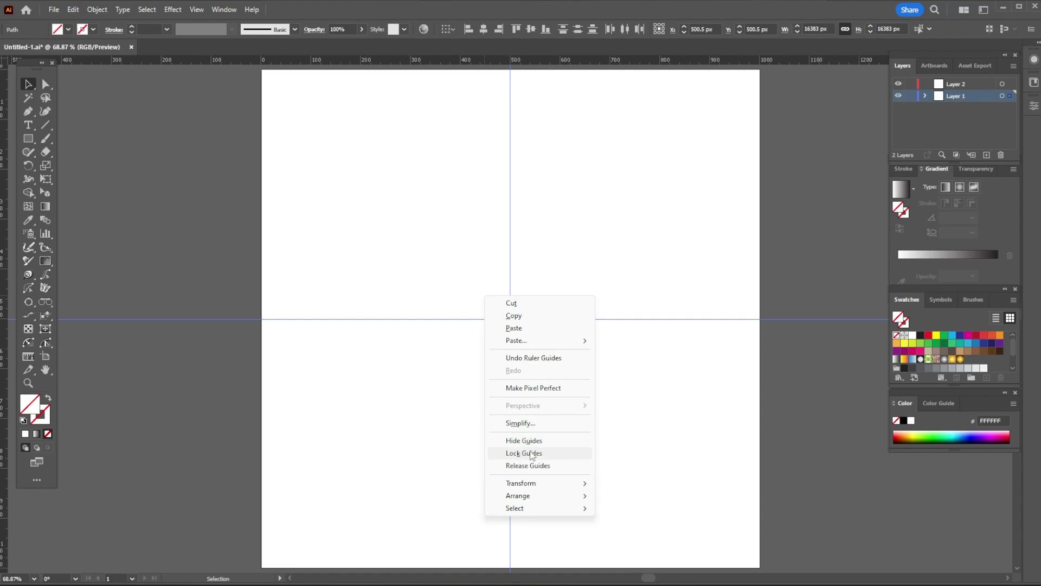
click(524, 453)
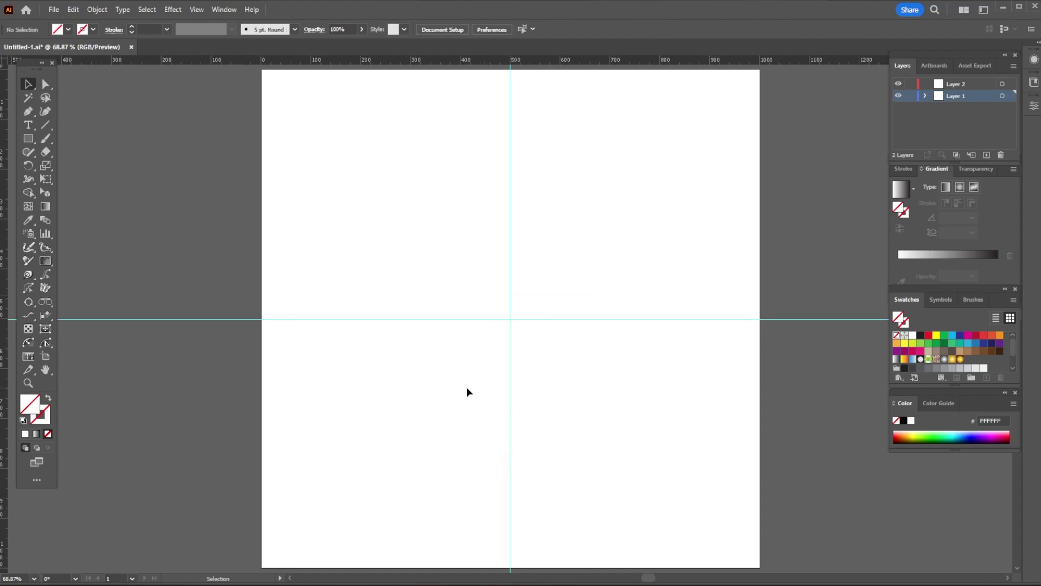
Set the colours to black fill with no stroke
click(23, 421)
click(48, 434)
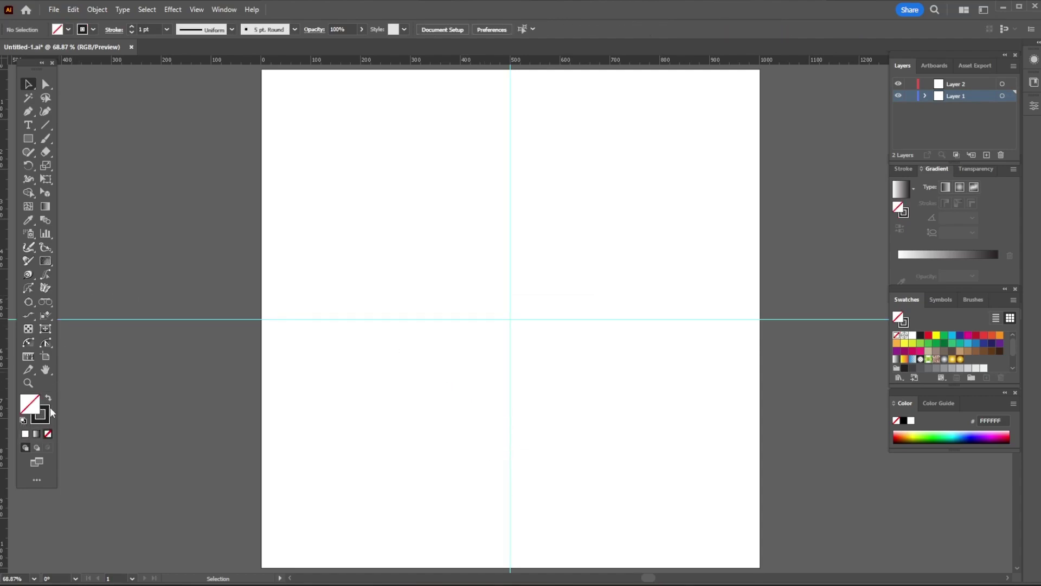
click(49, 398)
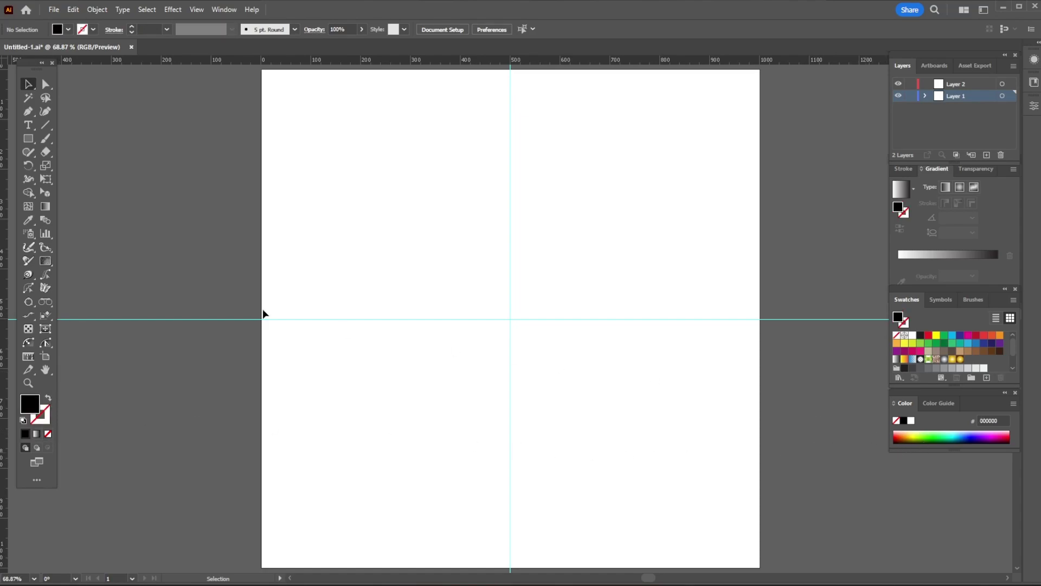
Draw a 1000 × 1000 px black square centred horizontally and vertically on the artboard
click(29, 138)
click(268, 89)
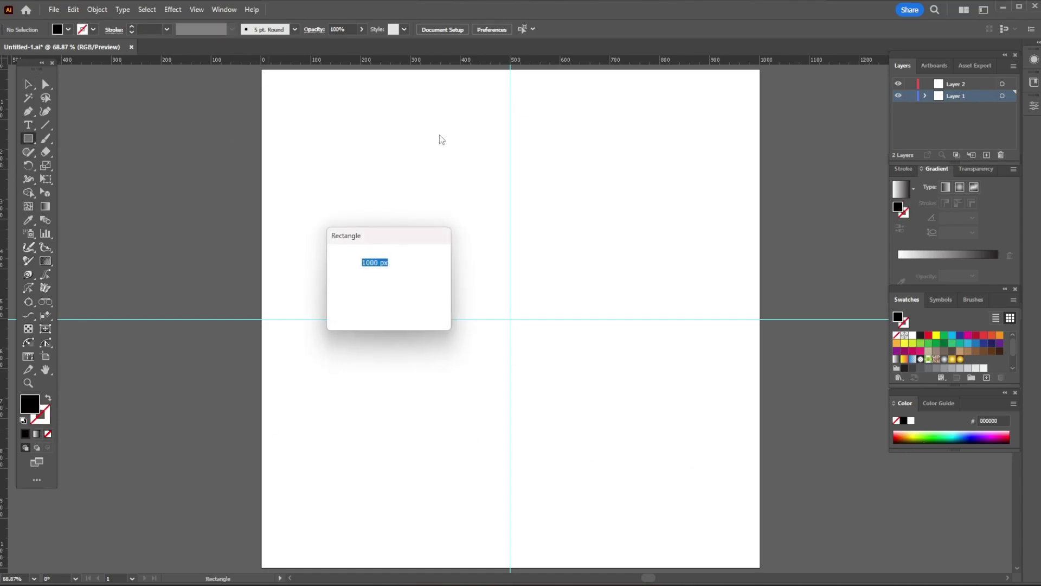
click(362, 307)
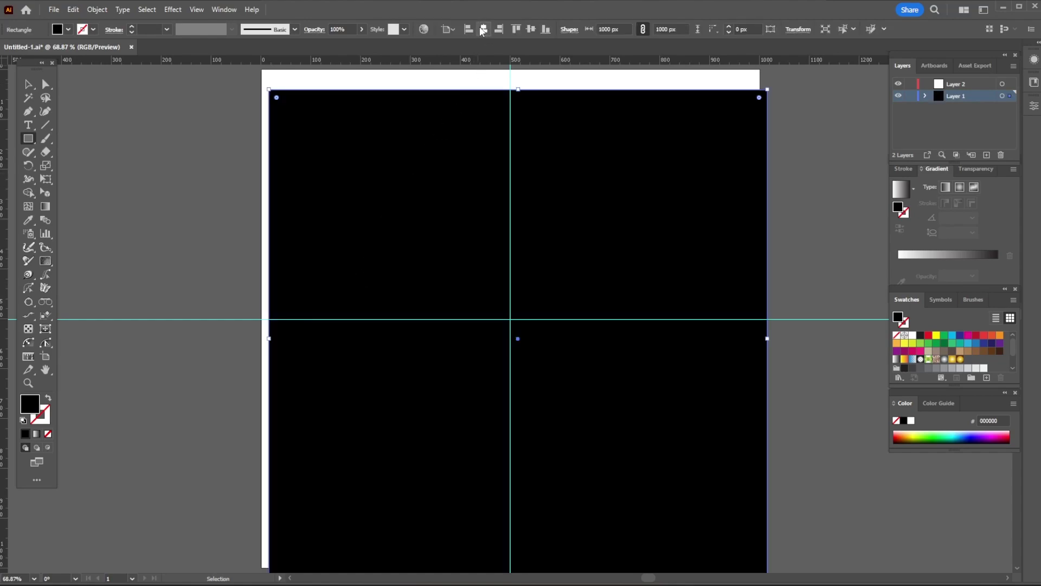
click(482, 28)
click(531, 29)
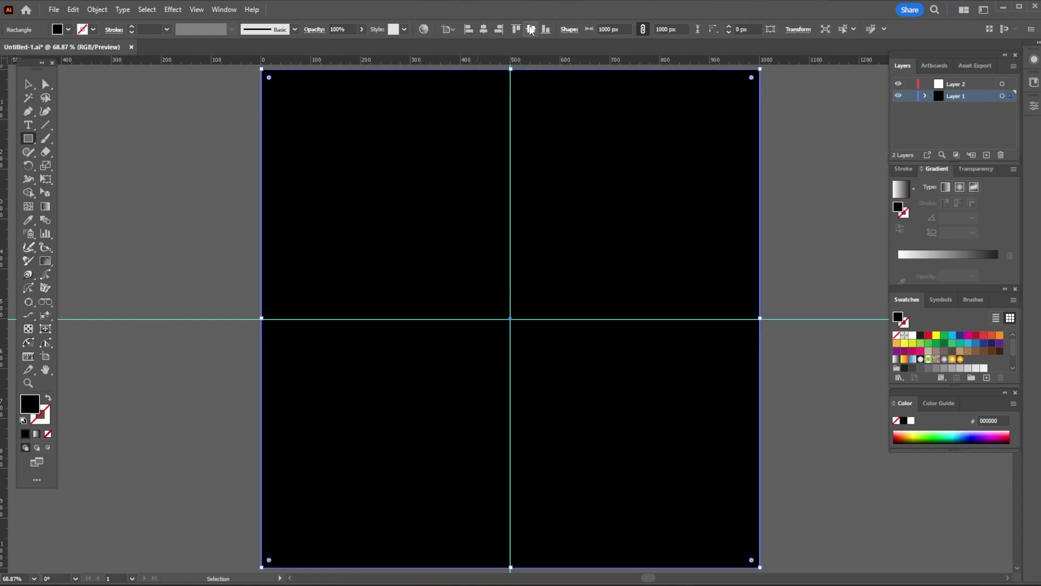
Lock Layer 1 and make Layer 2 the active working layer
click(910, 96)
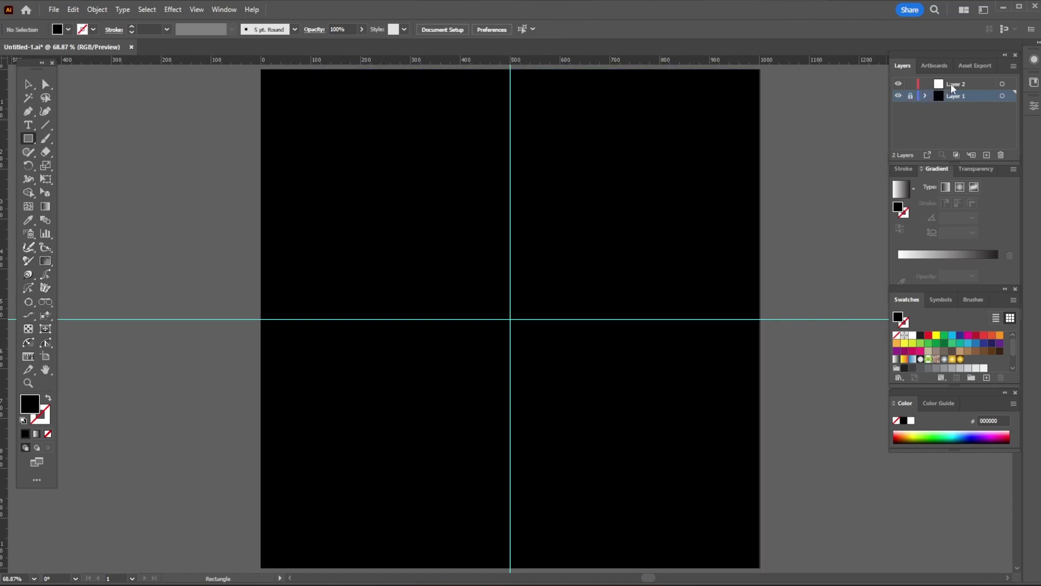
click(951, 83)
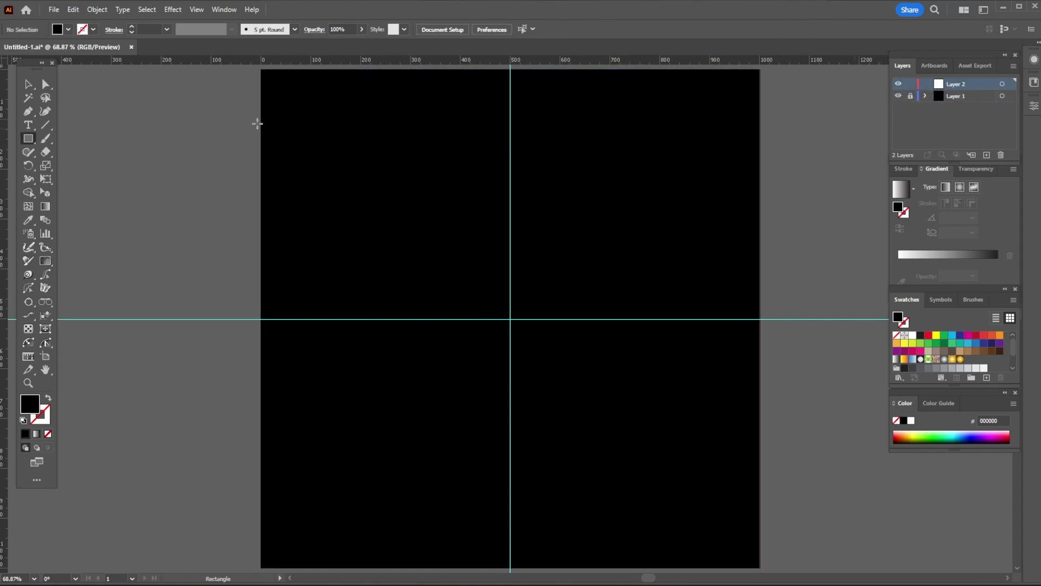
click(28, 85)
Set the colours to white stroke with no fill
click(25, 421)
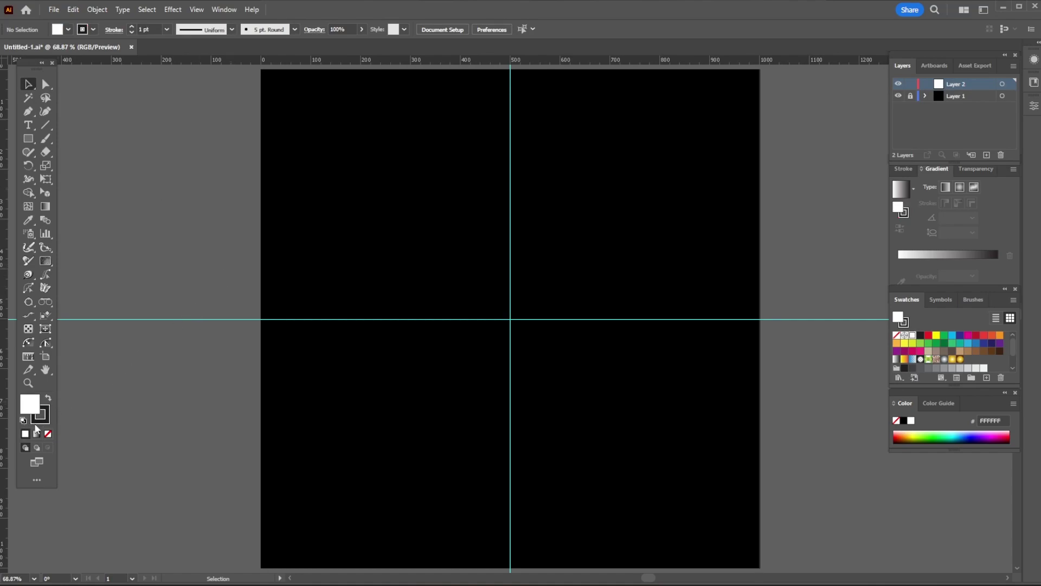
click(49, 434)
click(49, 398)
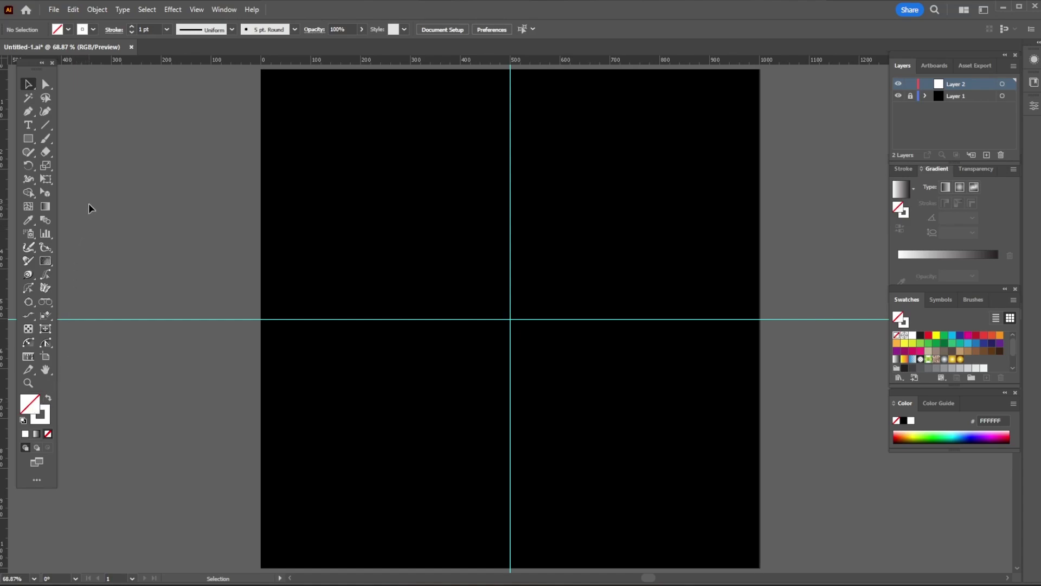
Draw an 8-point star at the guide crossing with Radius 1 85 px and Radius 2 250 px
click(28, 138)
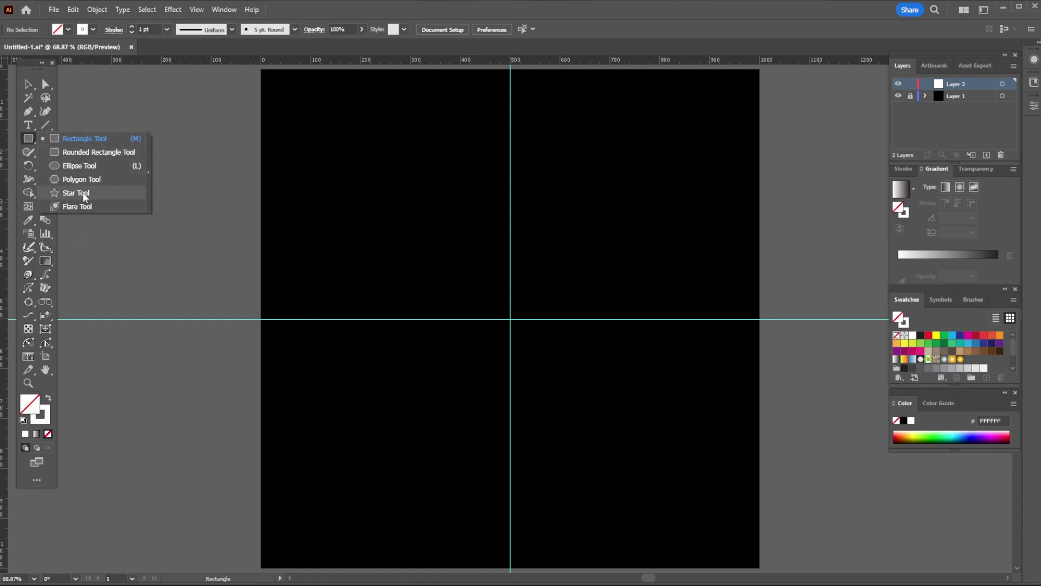
click(82, 192)
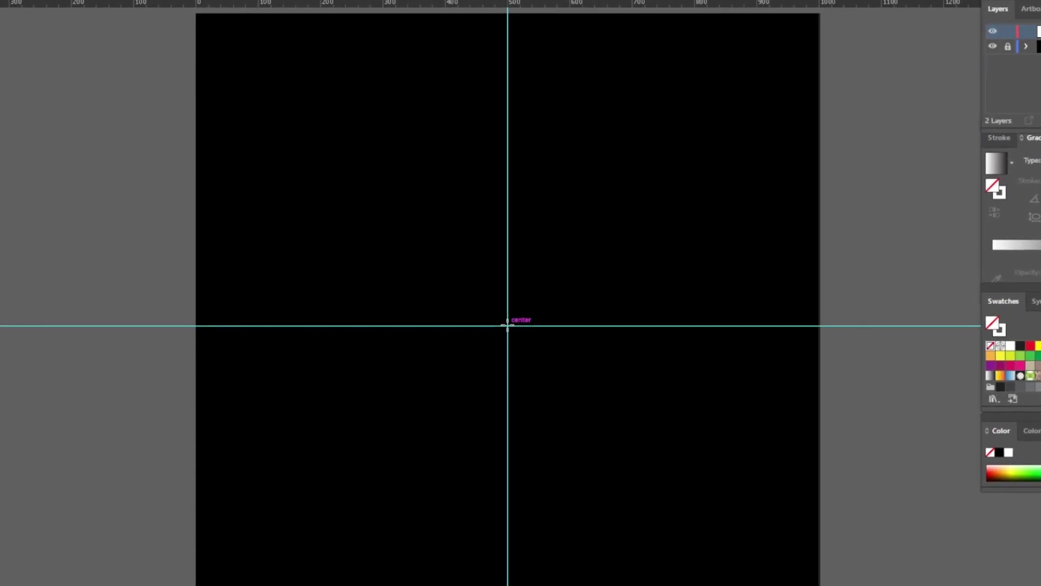
click(507, 326)
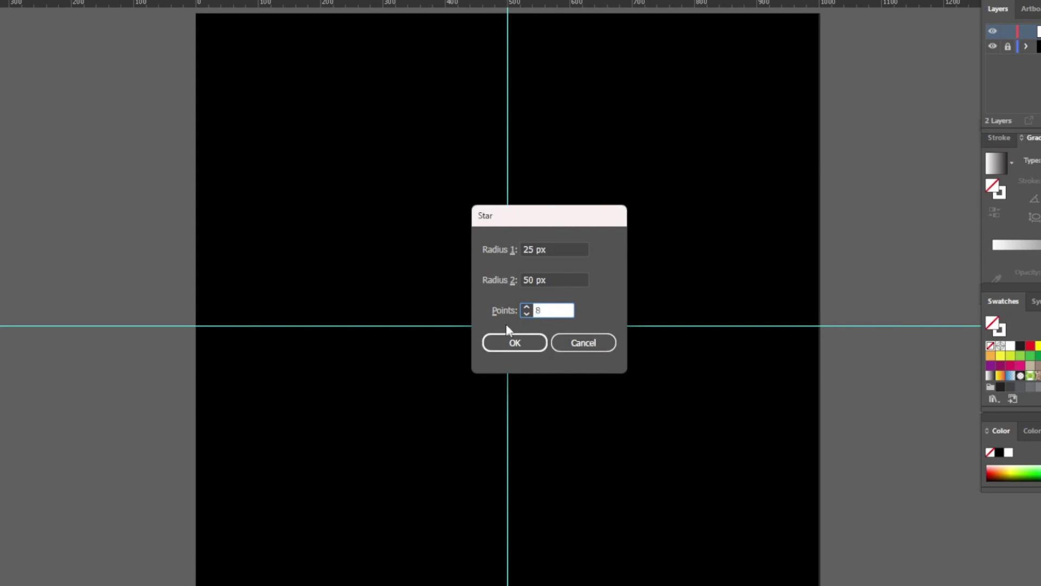
drag(533, 247, 523, 254)
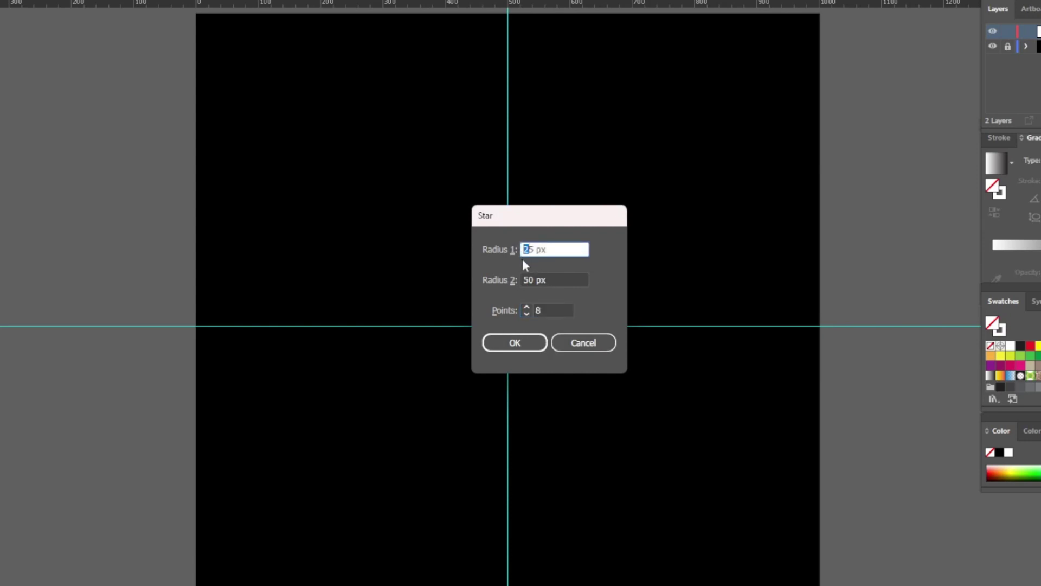
text(8)
click(527, 280)
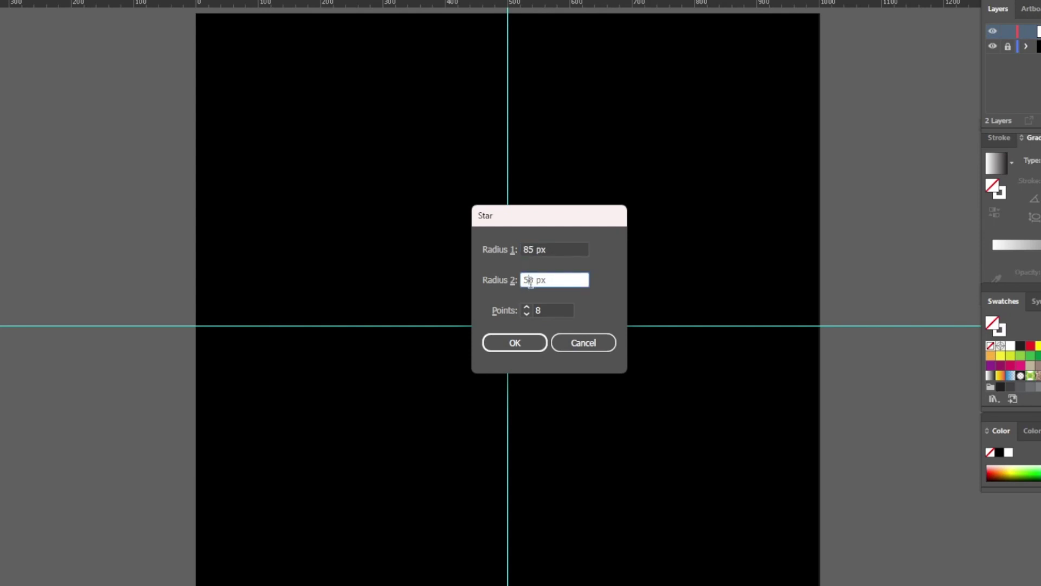
text(2)
click(529, 344)
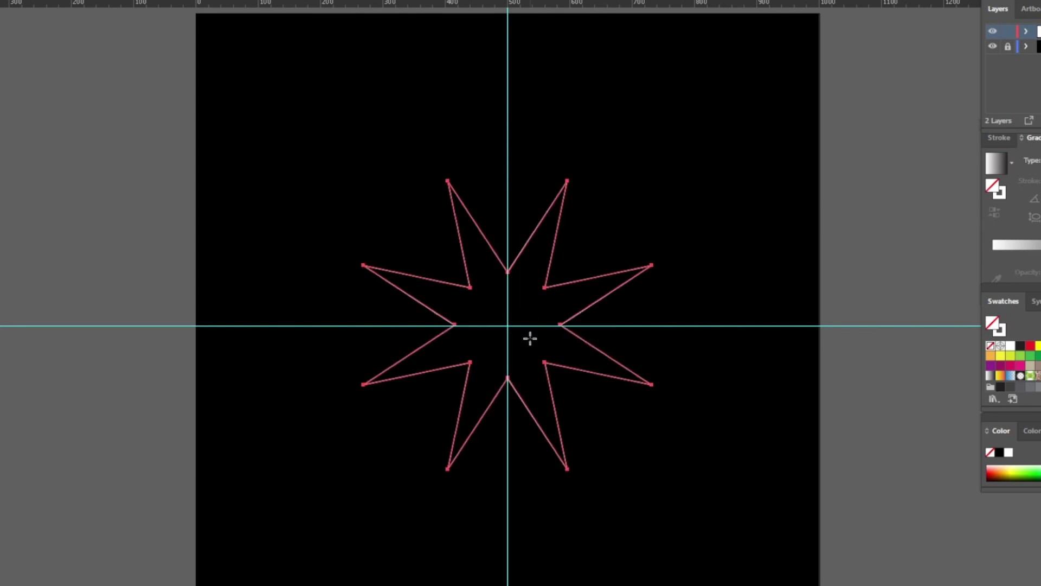
Rotate a copy of the star by 22.5° (360/16), then select both stars
key(v)
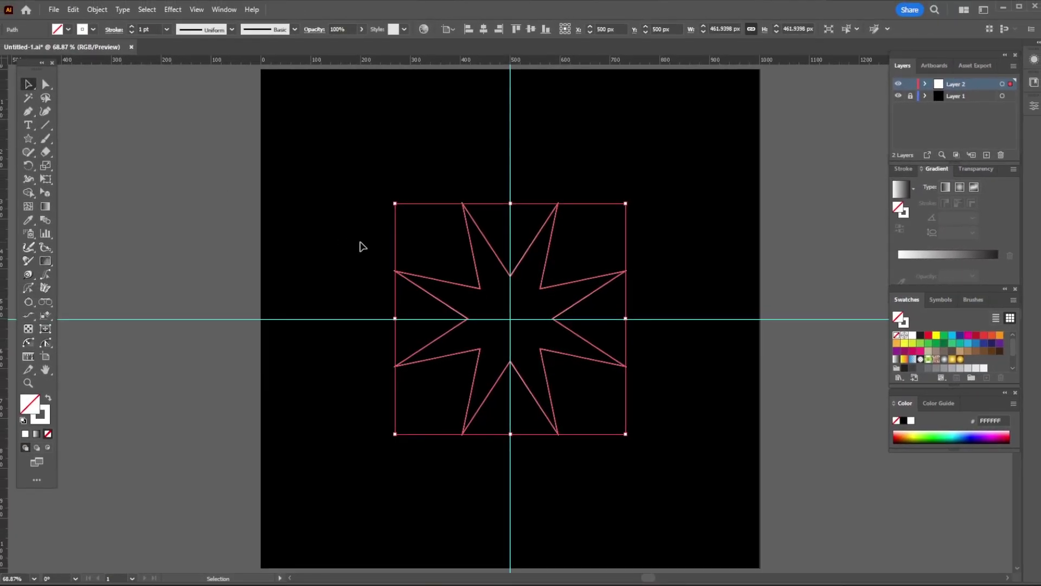
key(r)
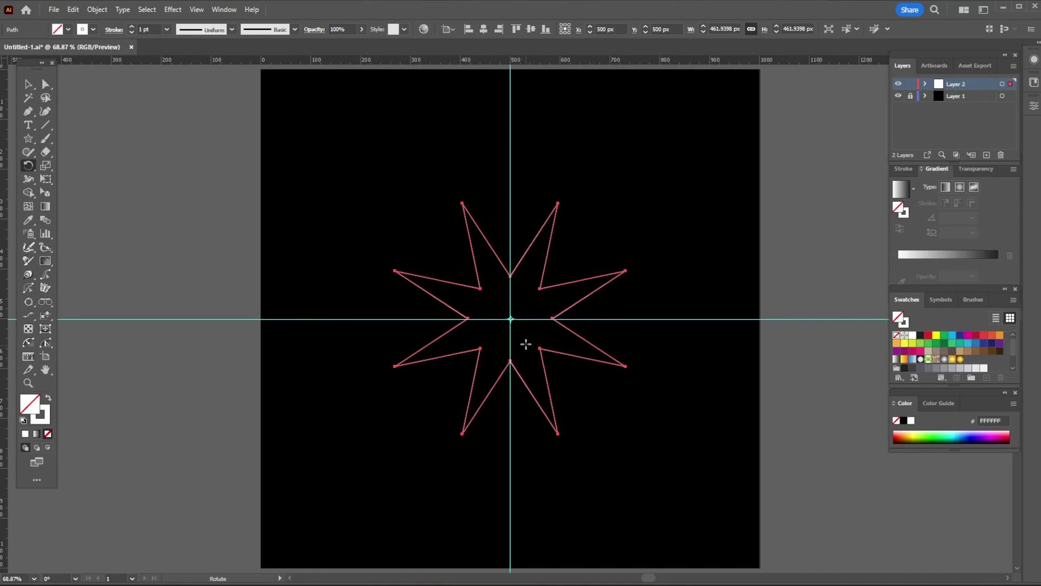
key(Return)
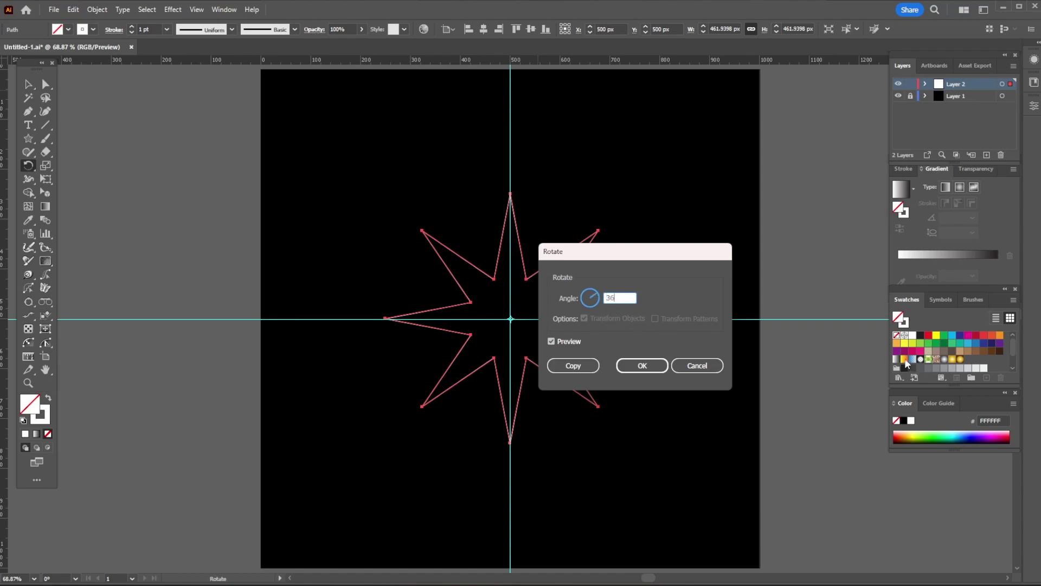
text(0/16)
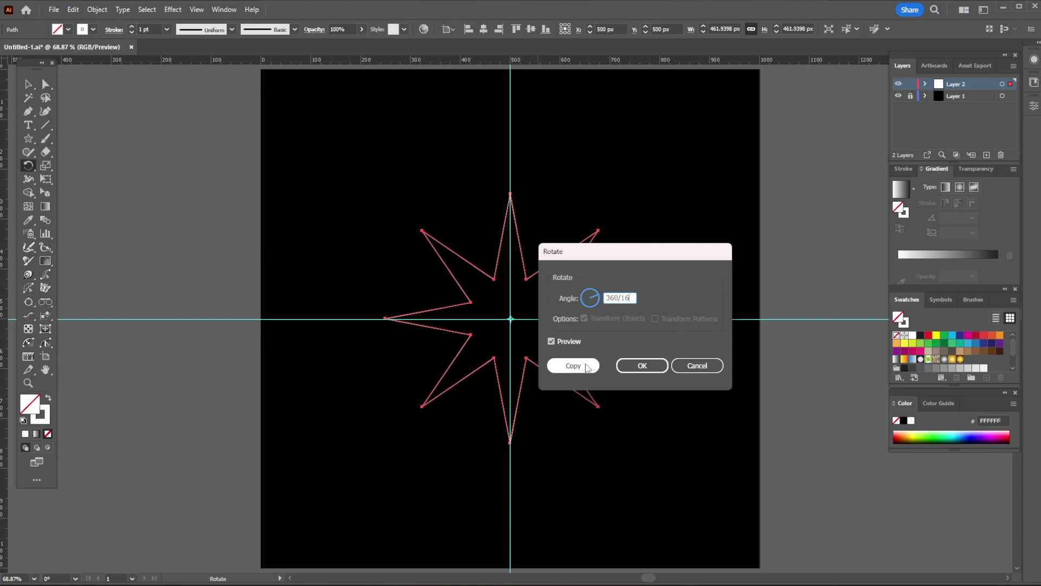
click(592, 373)
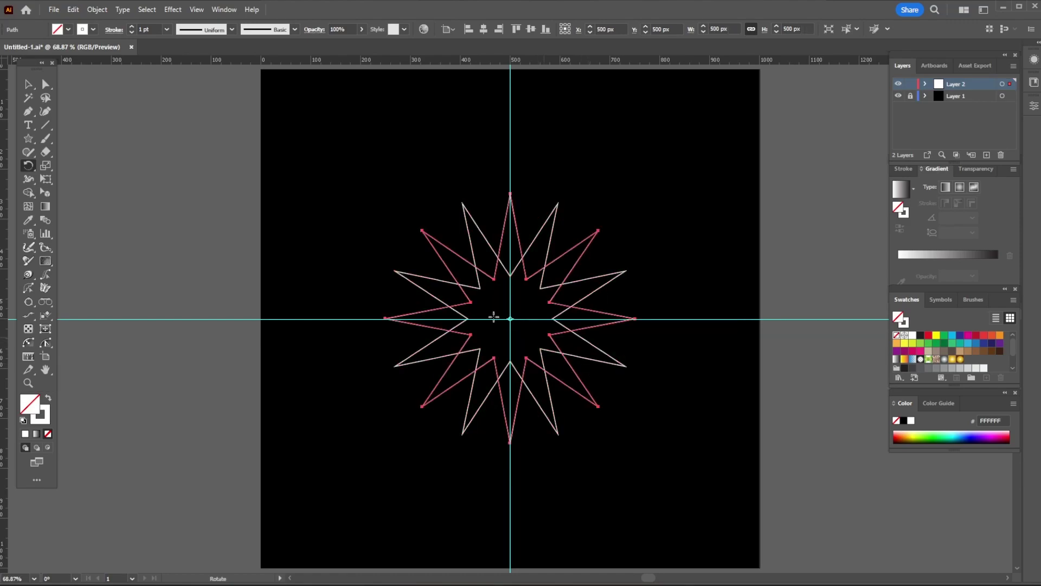
key(v)
key(ctrl+a)
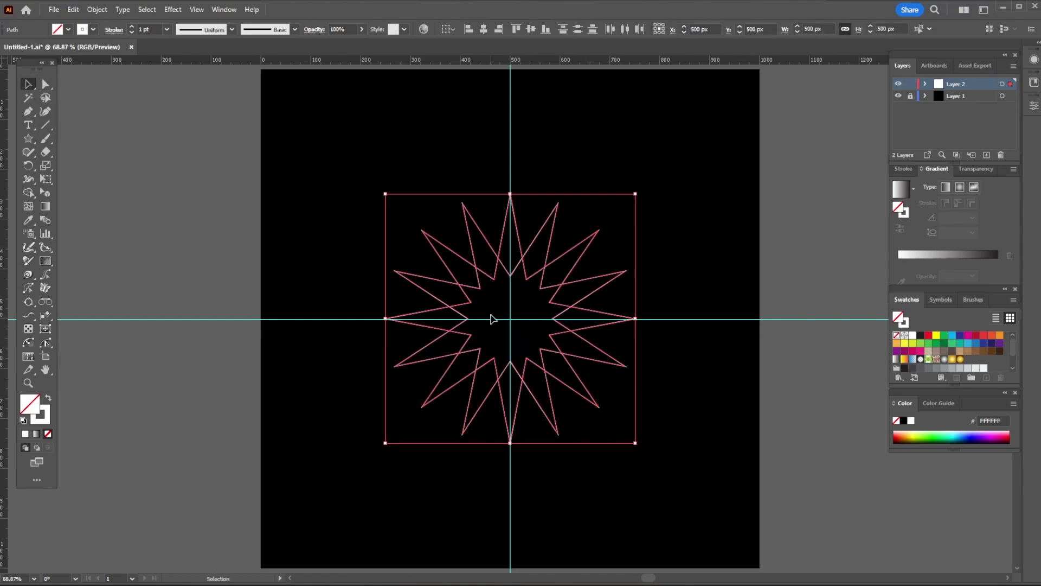
Round the star anchors' Corners to about 13 px, then reselect the whole rounded star
click(45, 85)
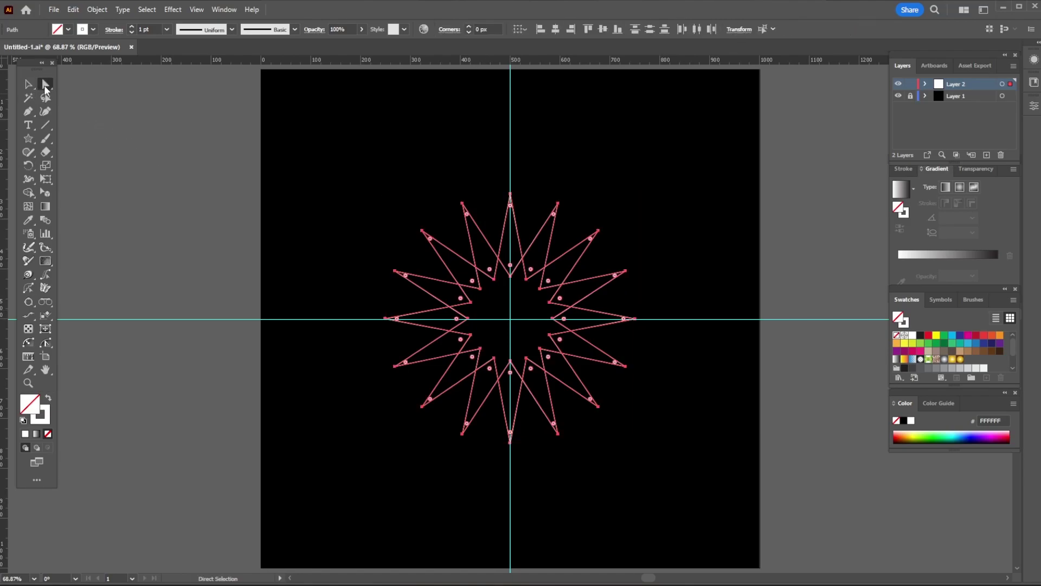
click(469, 27)
click(469, 27)
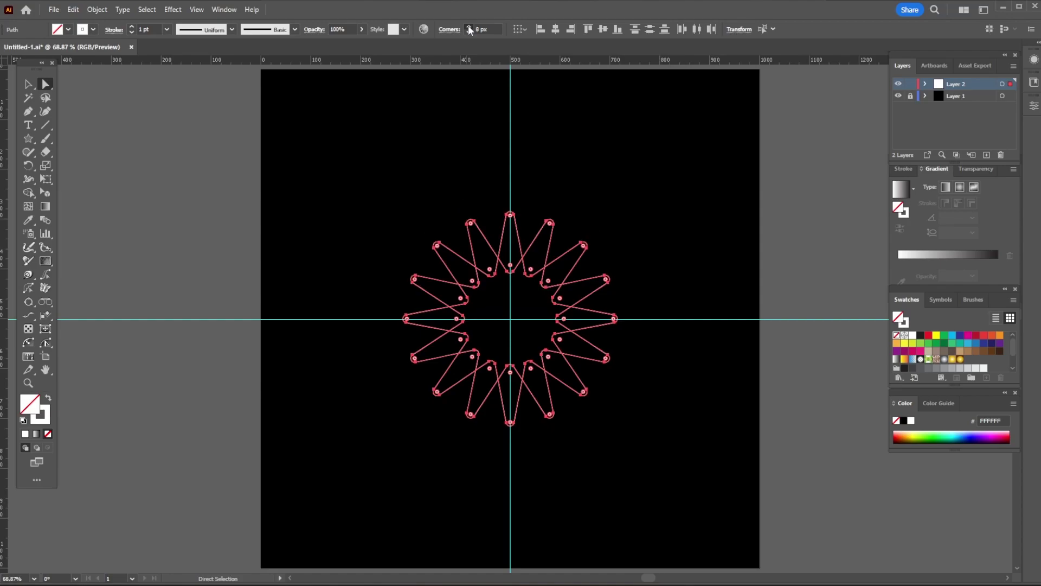
click(468, 27)
click(468, 27)
click(468, 28)
click(468, 27)
click(468, 27)
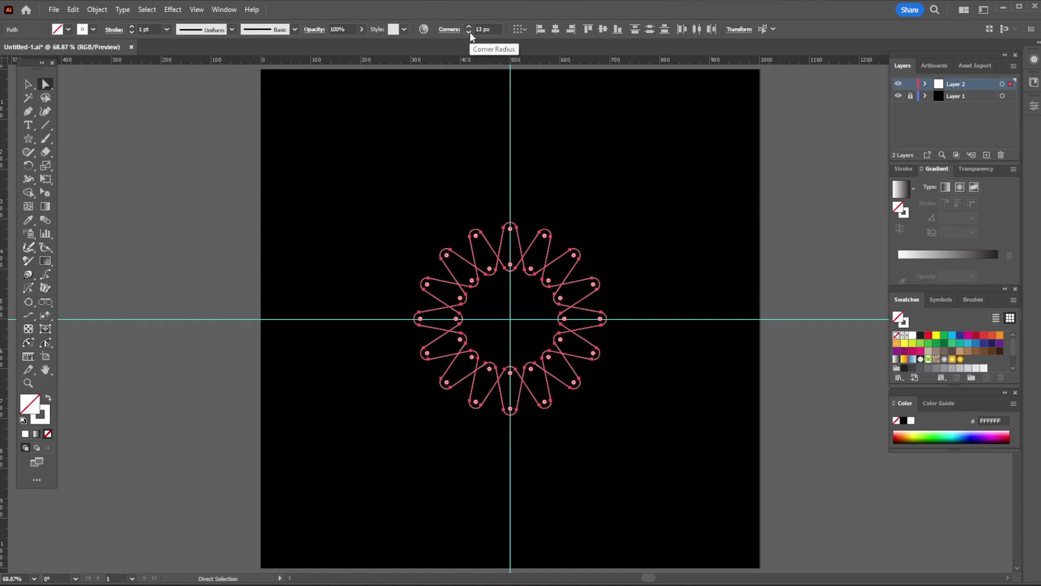
click(593, 142)
click(28, 84)
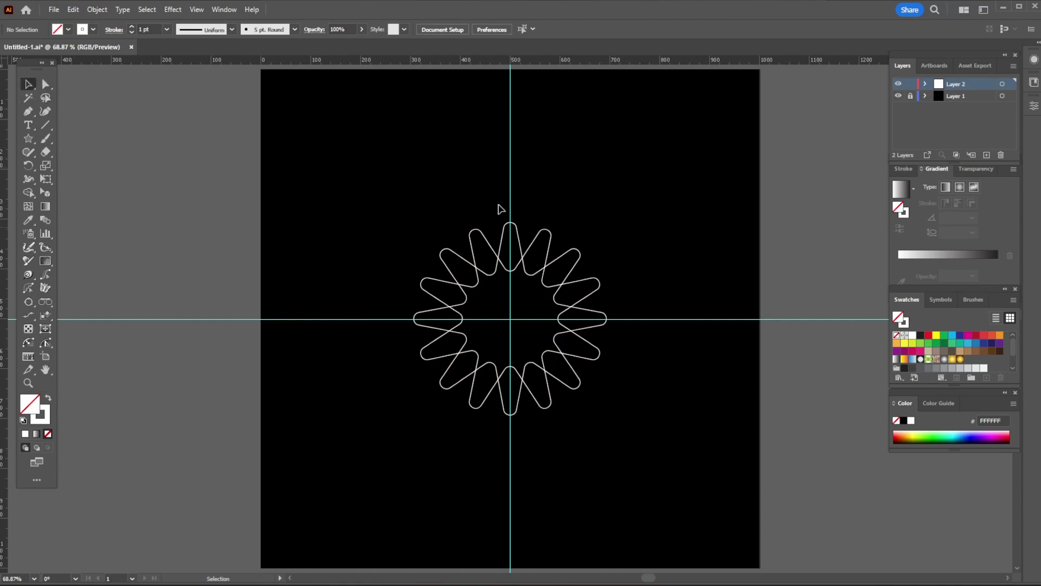
click(510, 223)
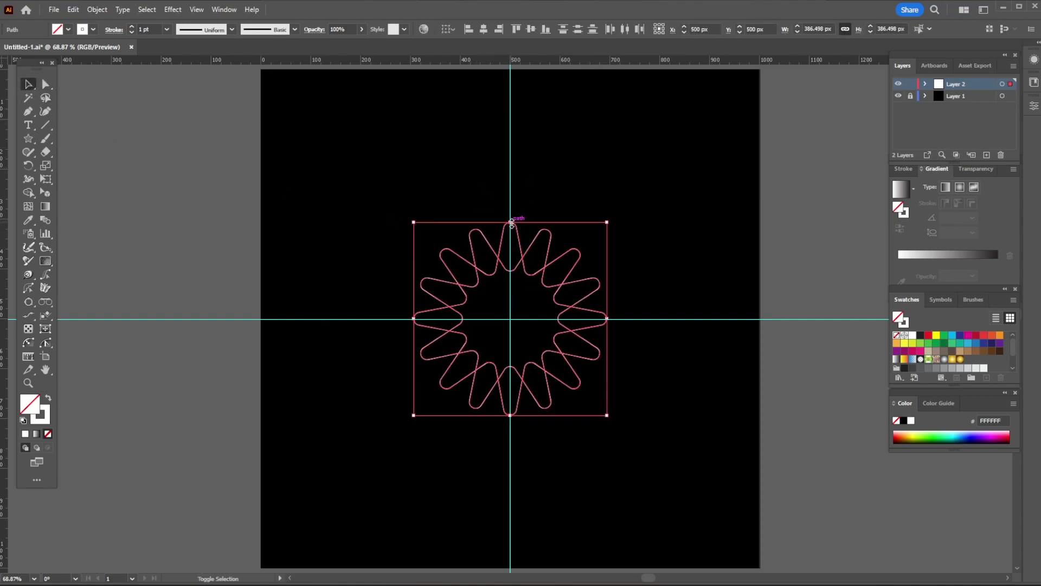
Scale up the rounded star, set a 20 pt stroke, and expand fill and stroke into shapes
drag(512, 223, 533, 170)
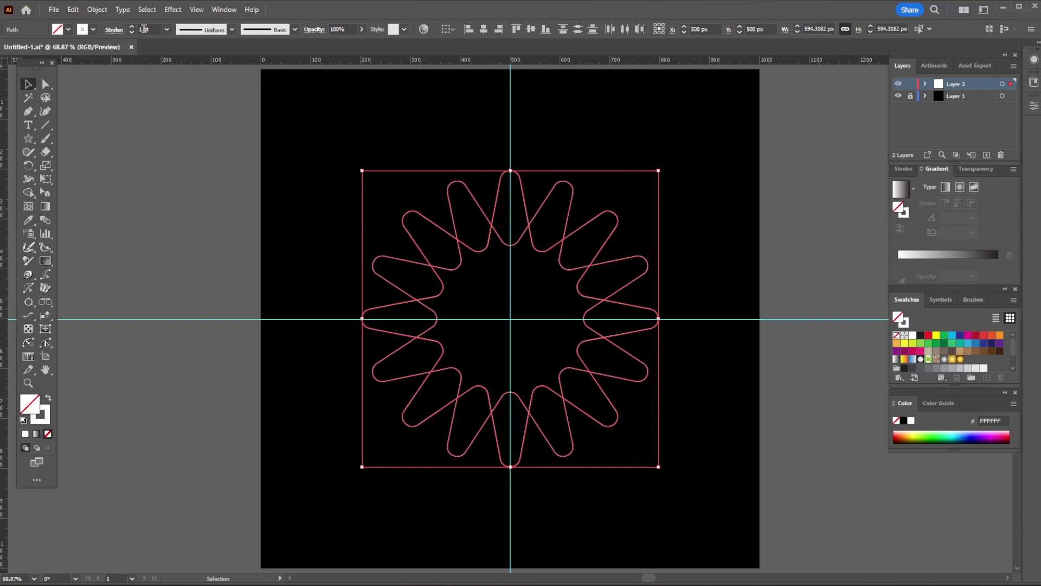
click(133, 27)
text(20)
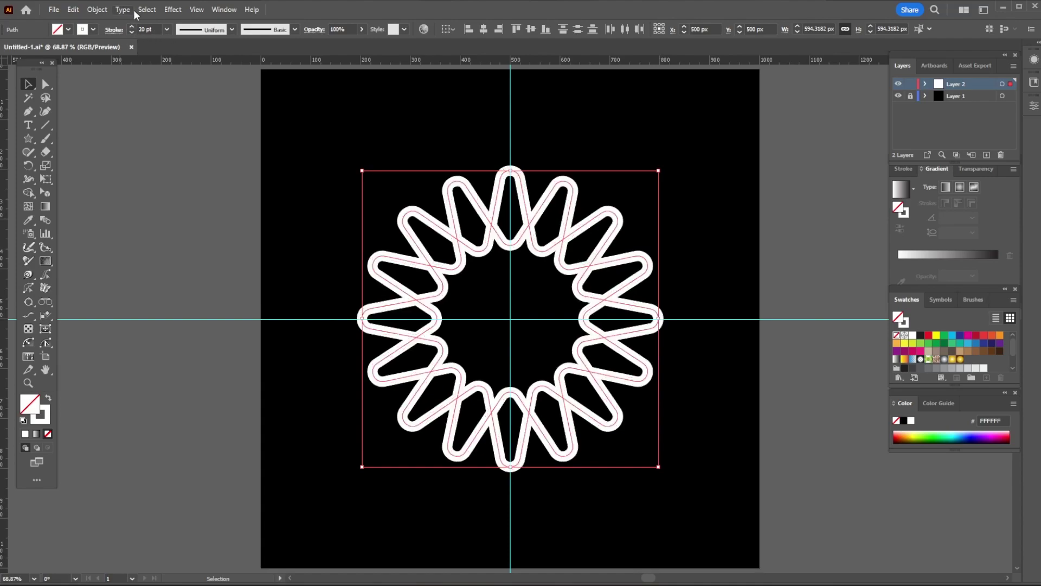
click(98, 10)
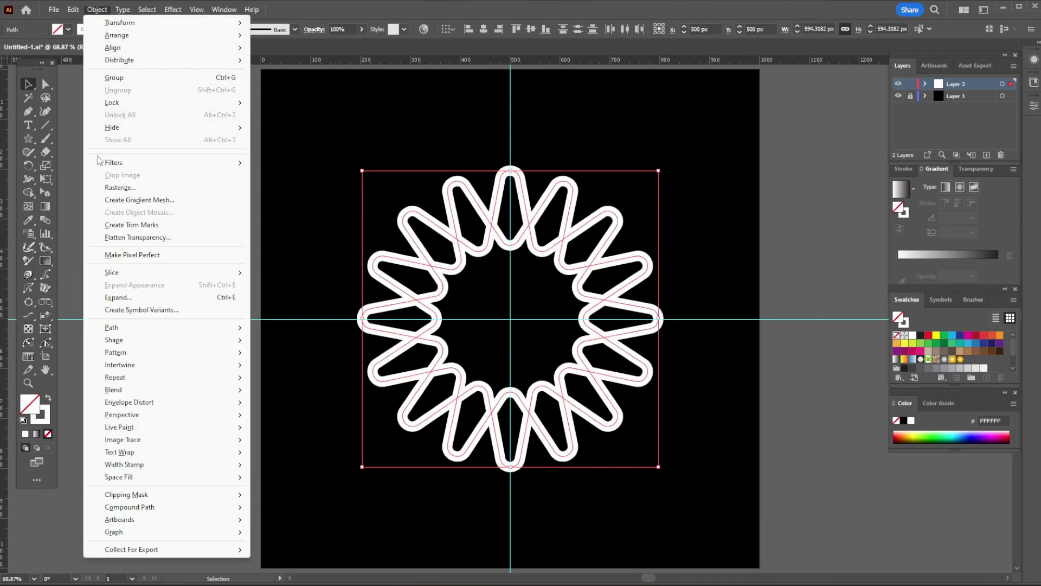
click(135, 298)
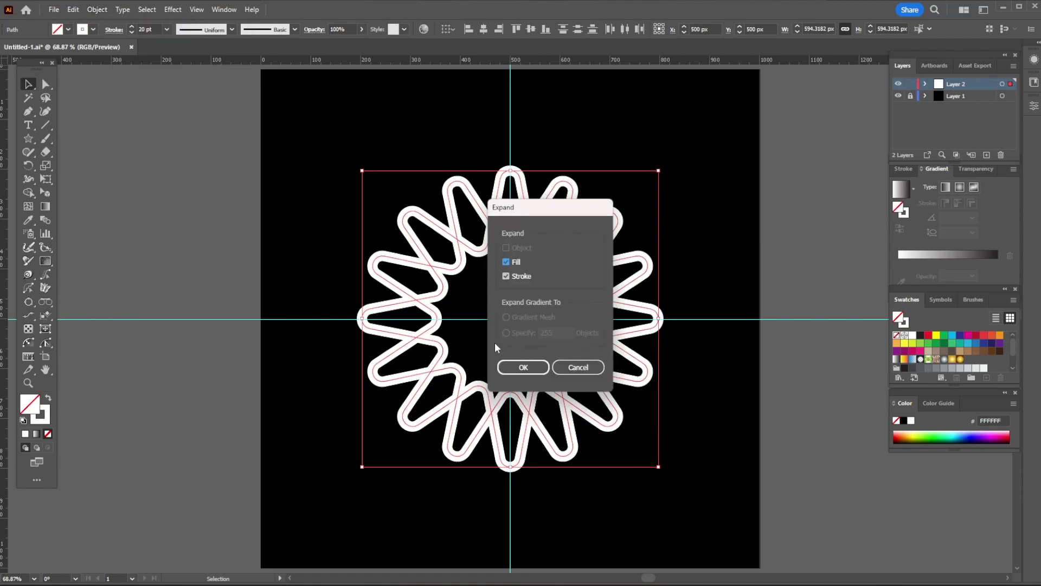
click(518, 369)
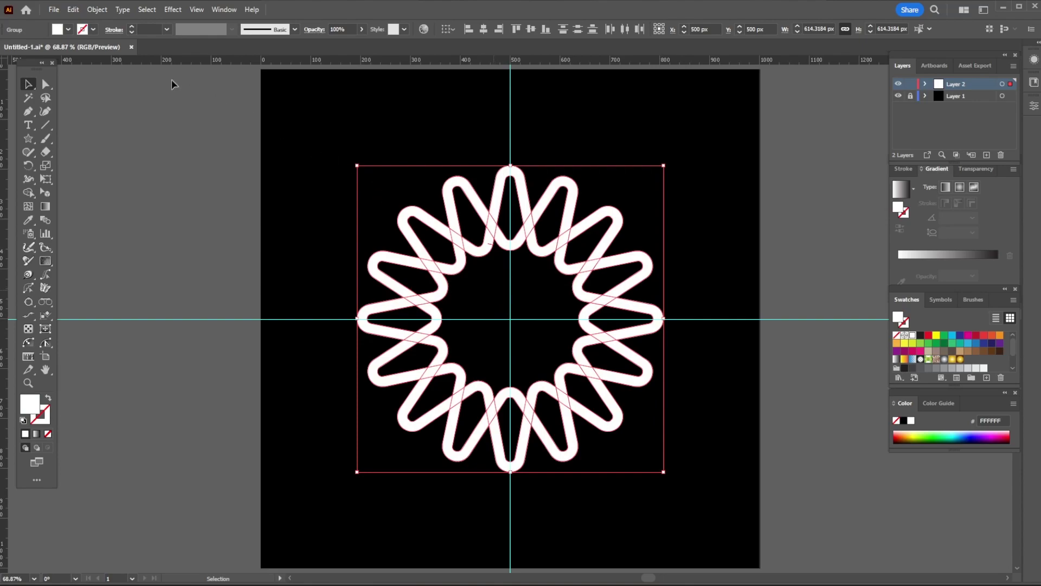
click(96, 10)
mouse_move(112, 327)
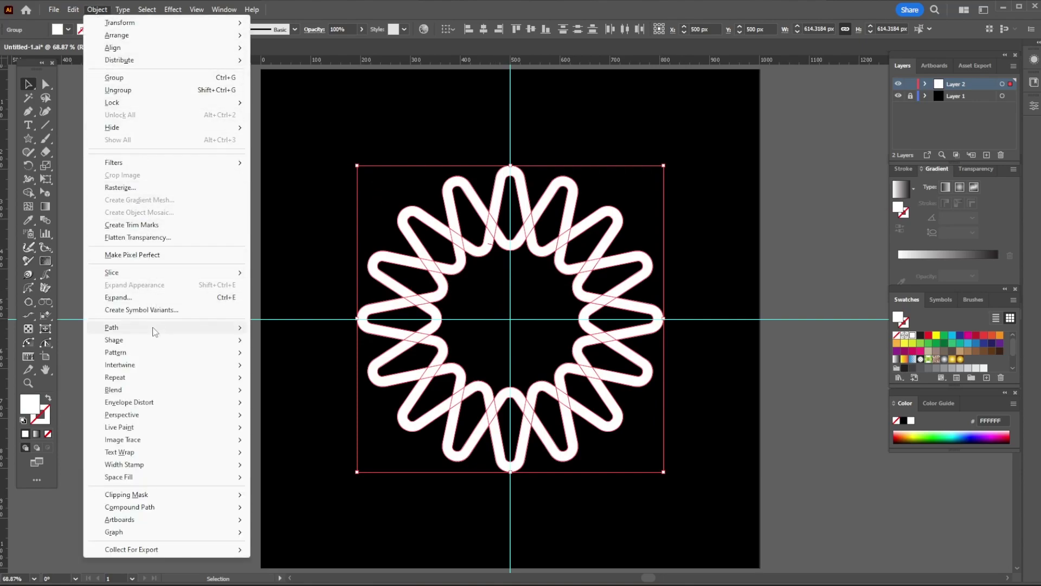
Apply a 15 px Offset Path to the expanded ring, then select the whole group
click(285, 433)
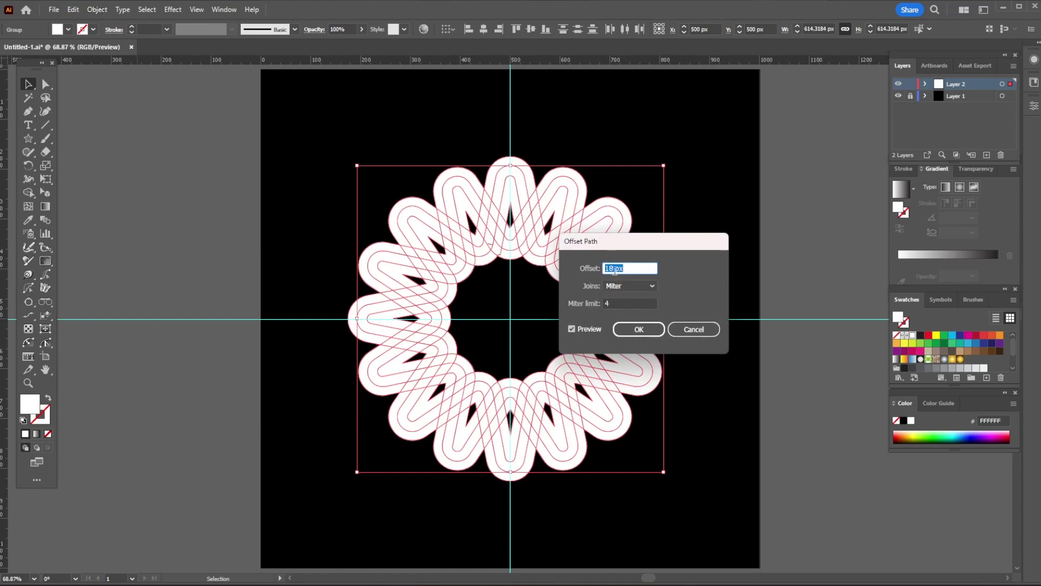
key(Down)
key(Down)
key(Down)
key(Down)
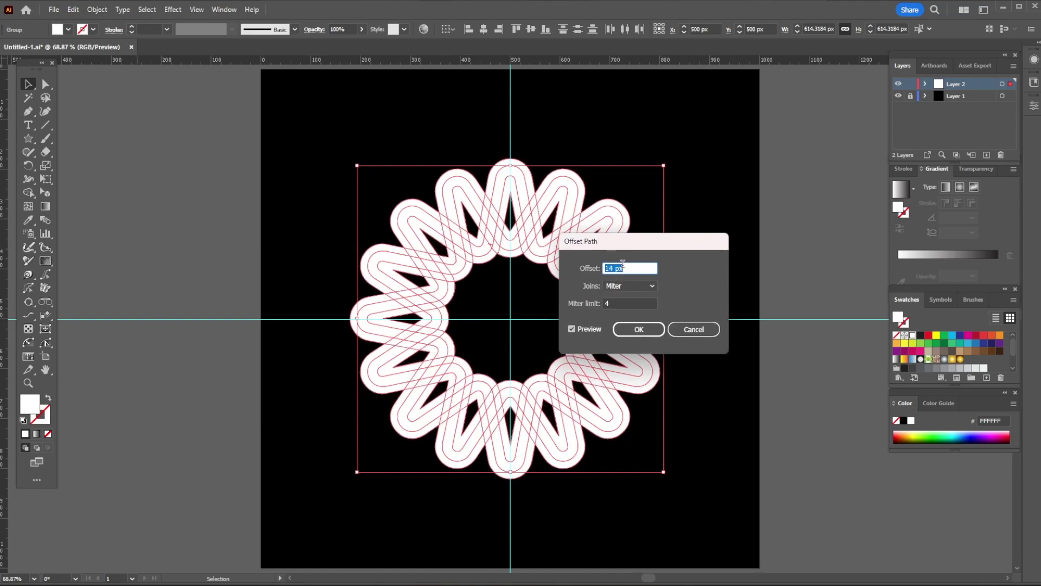
key(Up)
click(639, 329)
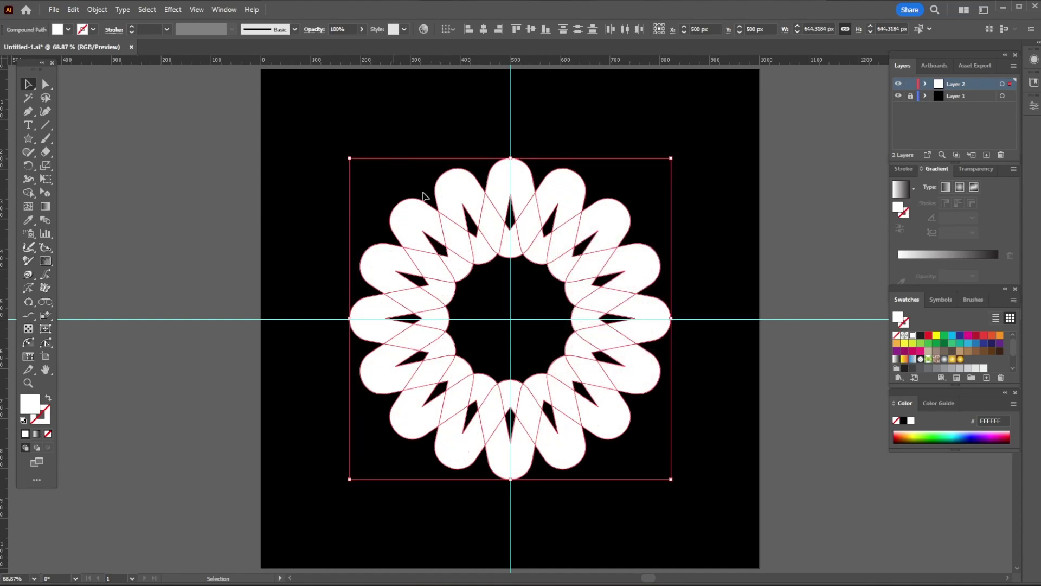
key(ctrl+a)
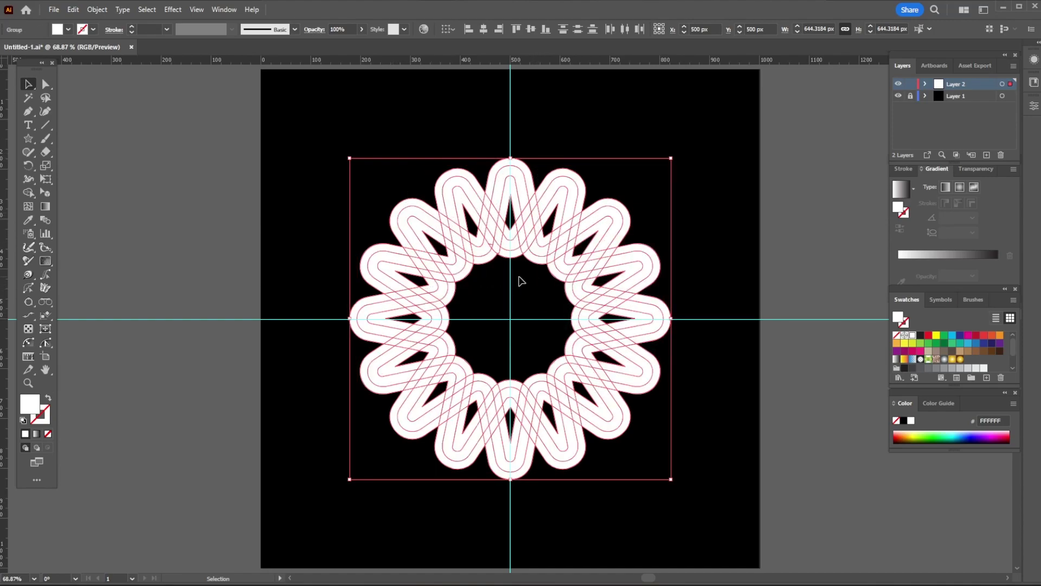
Zoom into the top and use Shape Builder with orange to merge one loop's pieces into one strand
click(29, 382)
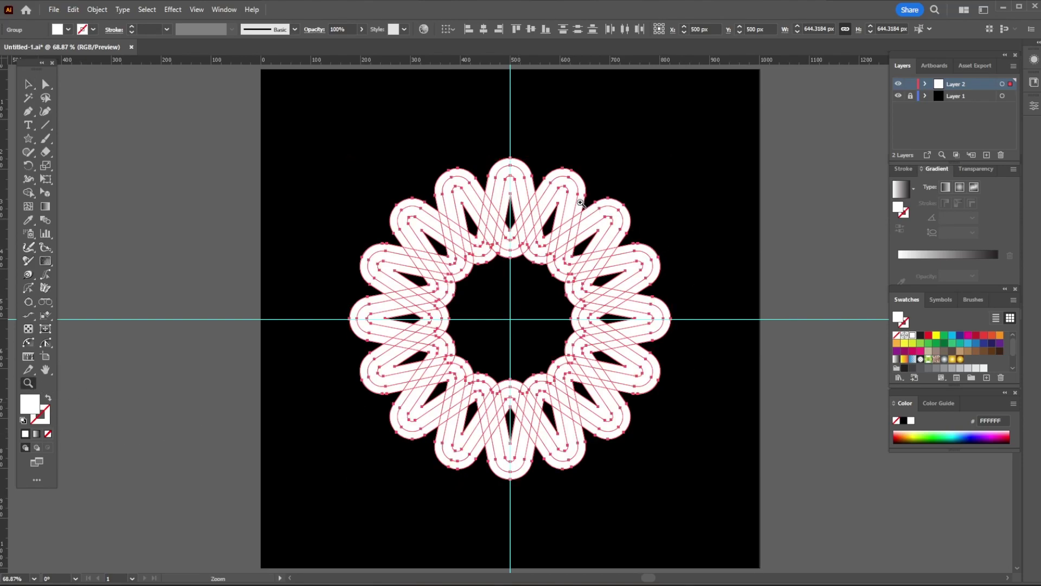
mouse_move(421, 141)
mouse_down()
mouse_move(550, 269)
mouse_move(603, 302)
mouse_up()
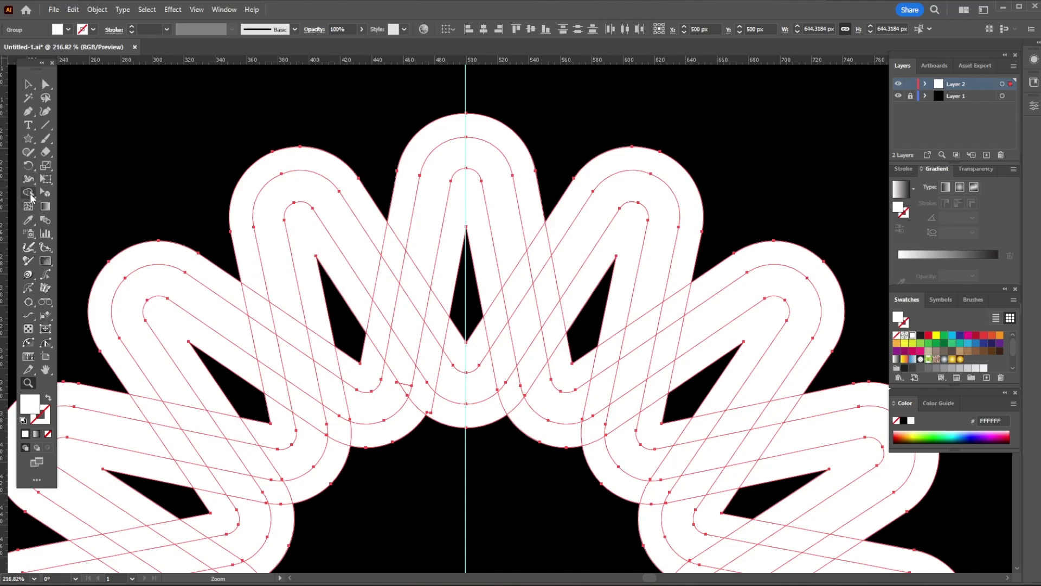
click(29, 193)
click(999, 336)
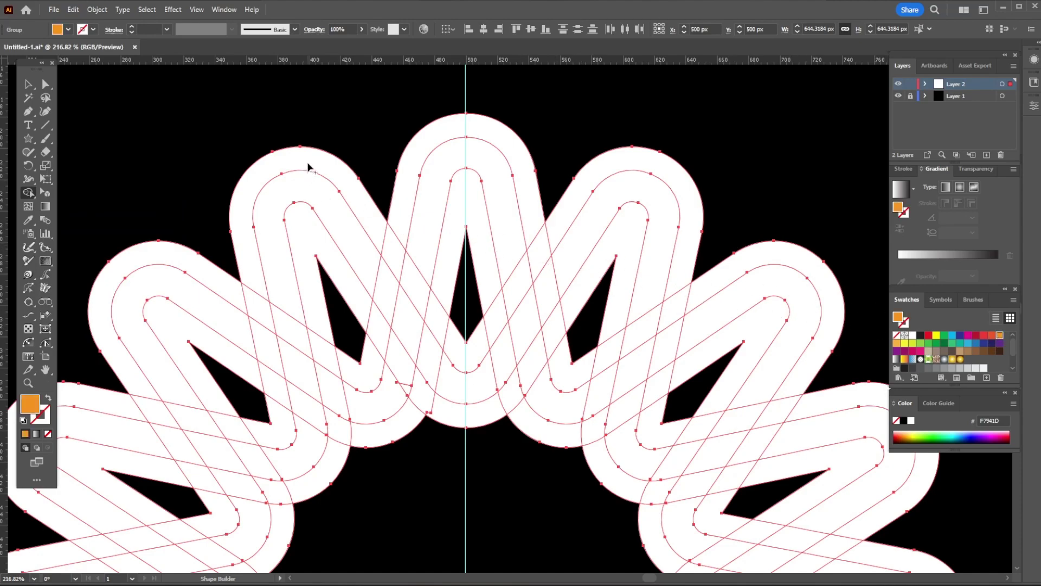
click(309, 228)
click(376, 226)
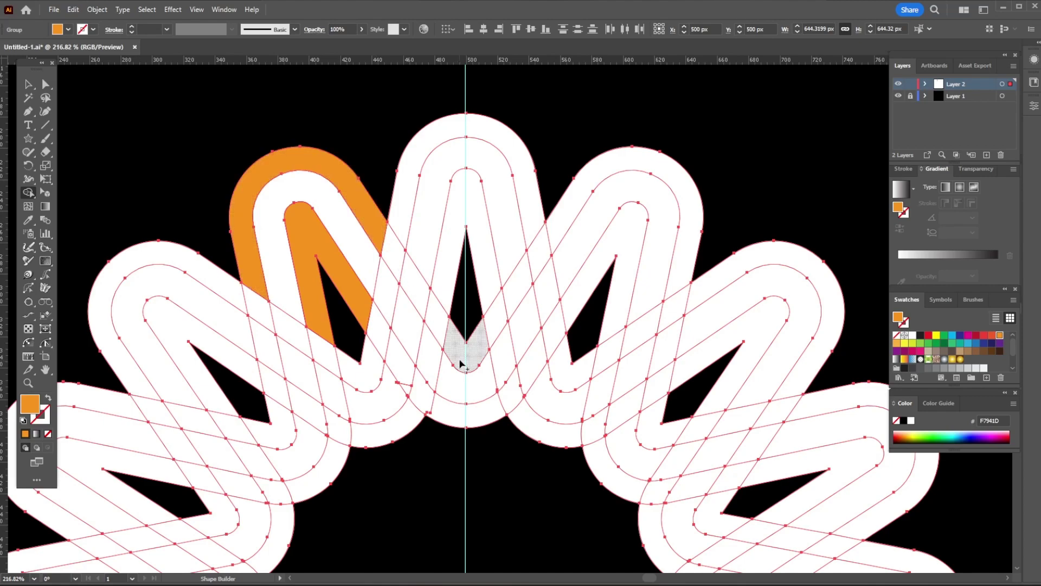
click(464, 359)
click(460, 412)
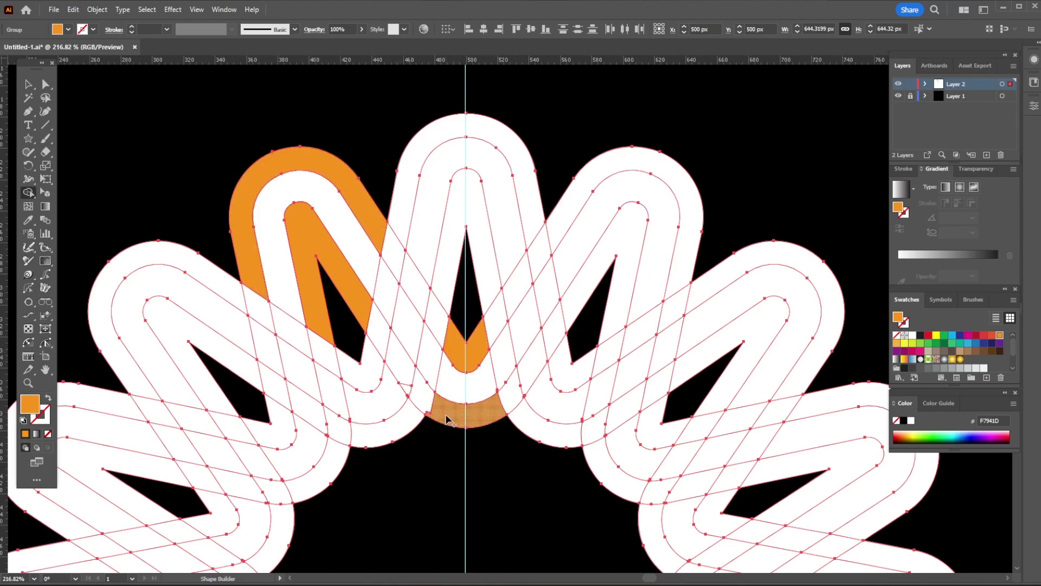
drag(449, 418, 405, 382)
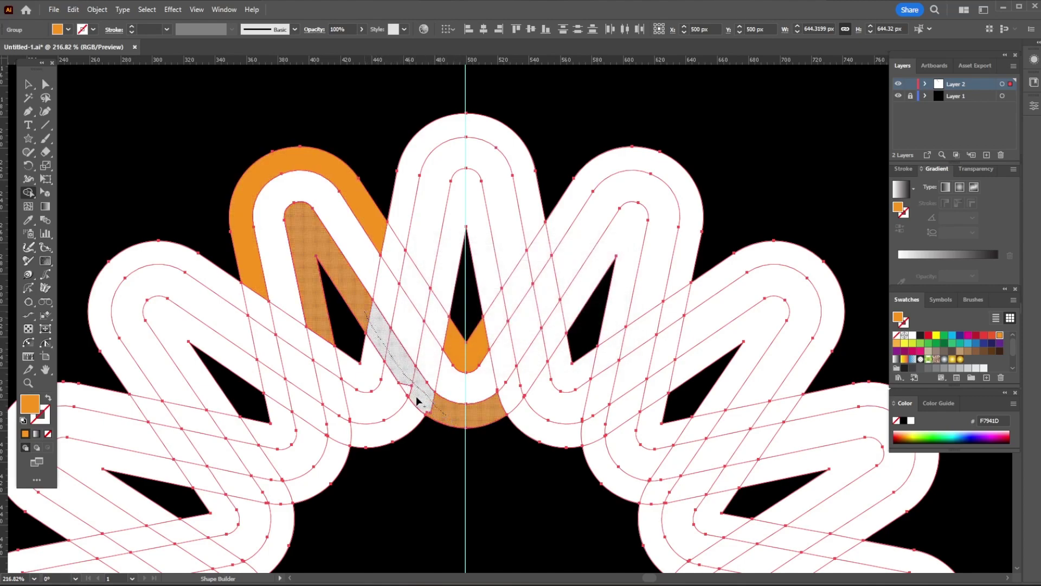
drag(380, 237, 466, 350)
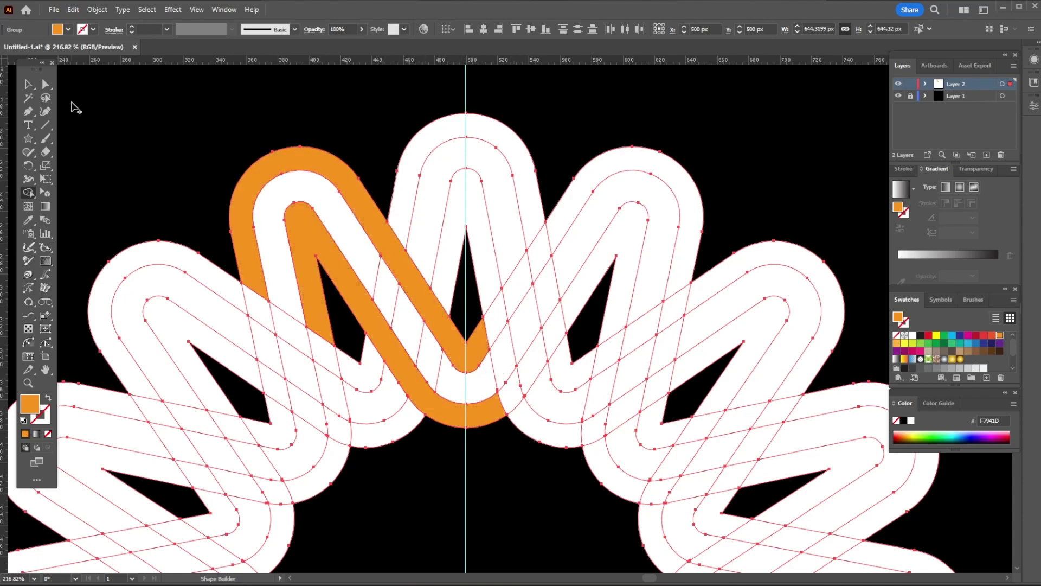
click(45, 84)
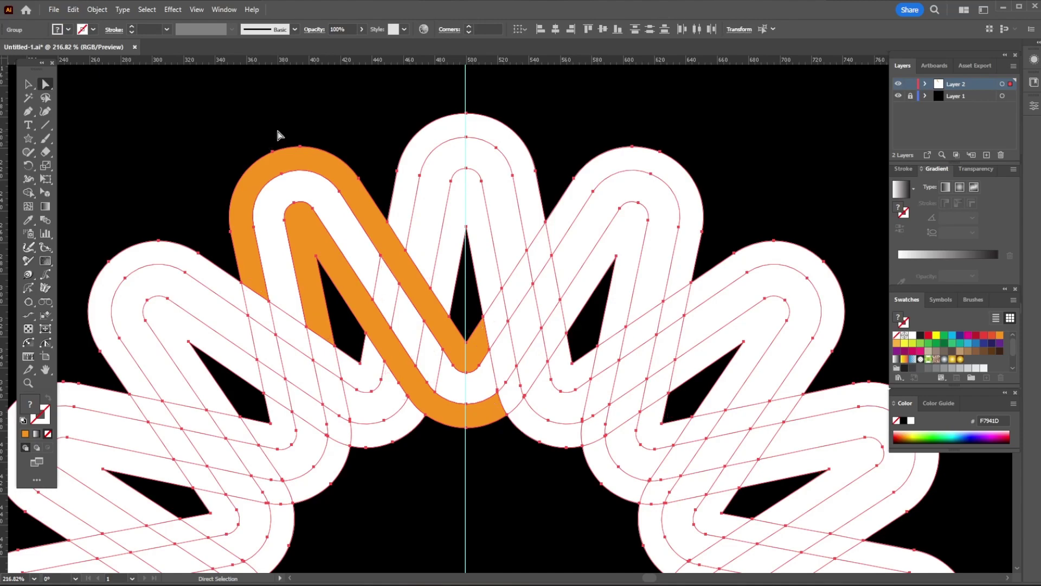
Select the orange strand and cut it from the artwork with Edit > Cut
click(283, 168)
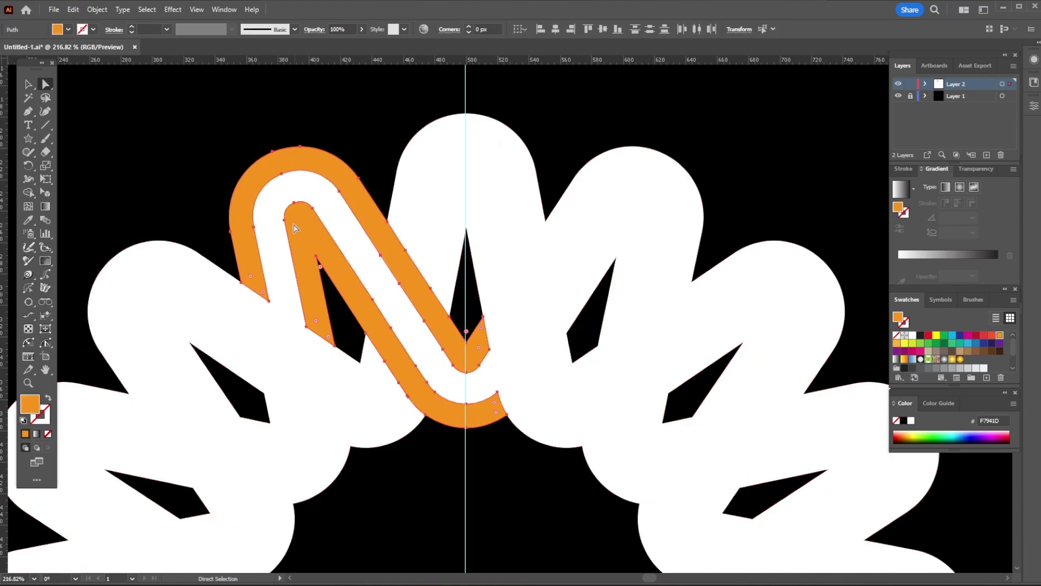
click(74, 10)
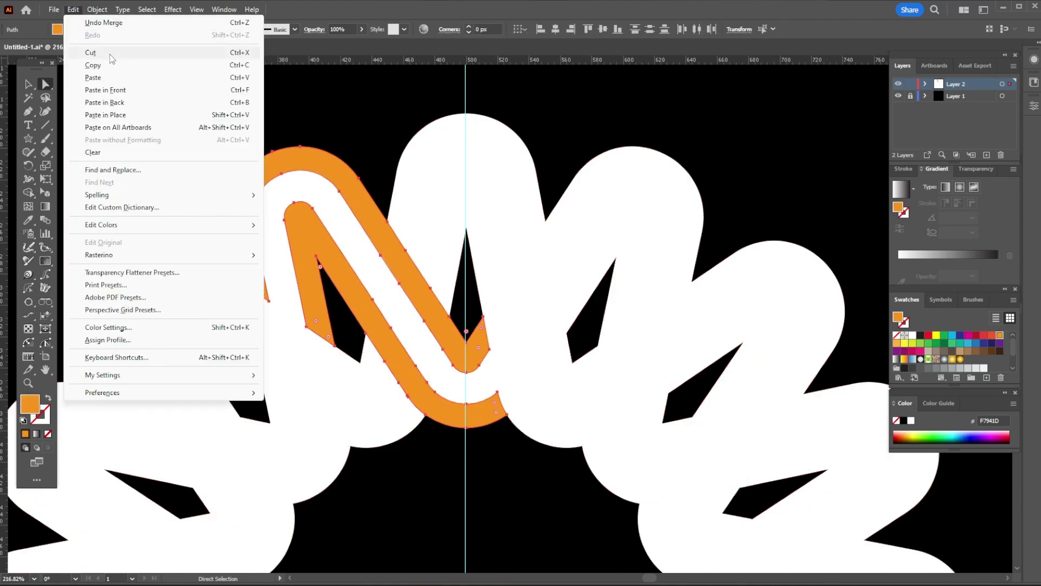
click(109, 50)
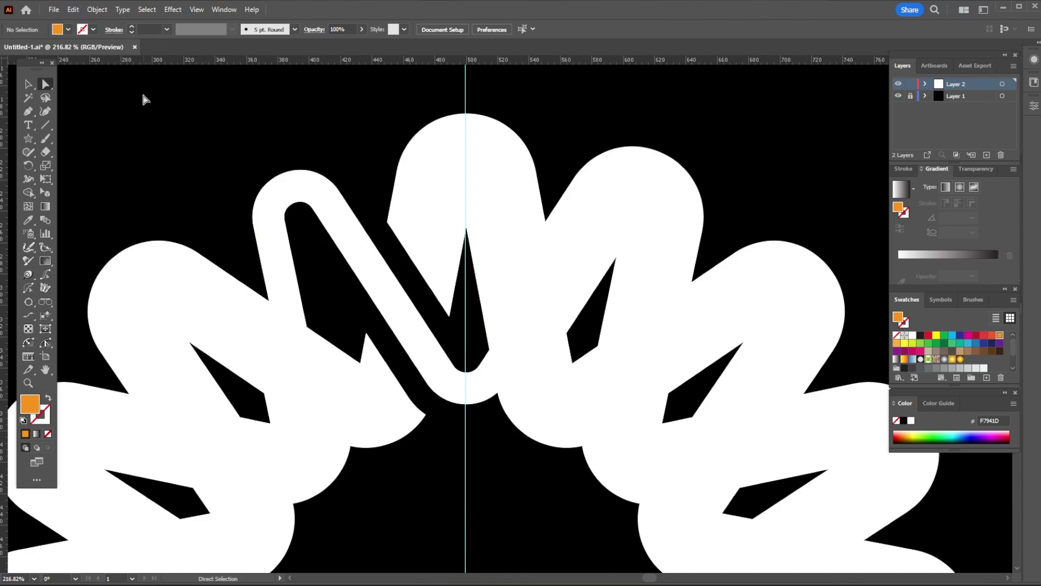
Zoom out, marquee-select the entire white ring and delete it, leaving the black square
key(ctrl+minus)
key(ctrl+minus)
key(ctrl+minus)
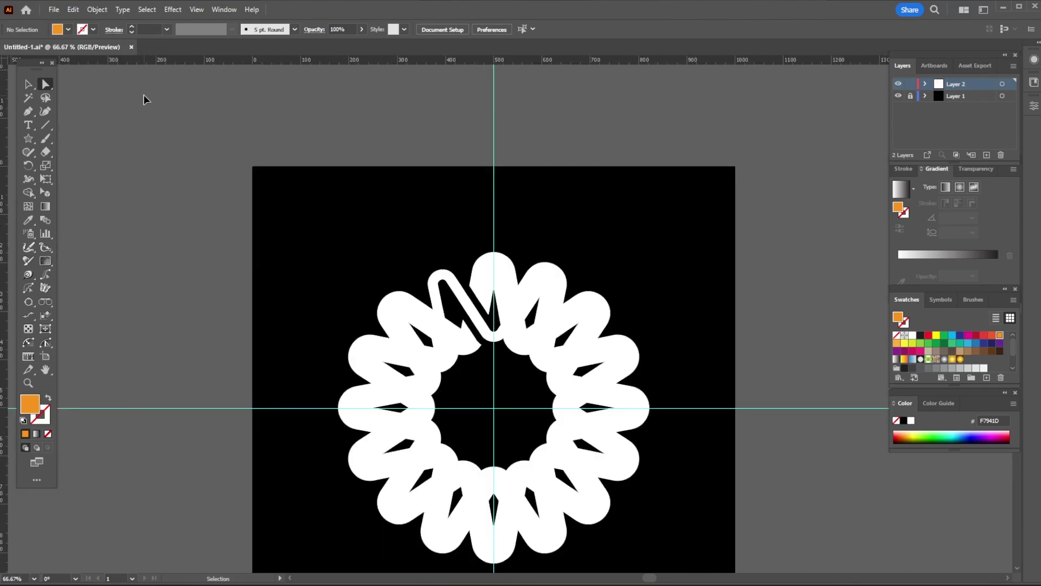
scroll(835, 294, down, 4)
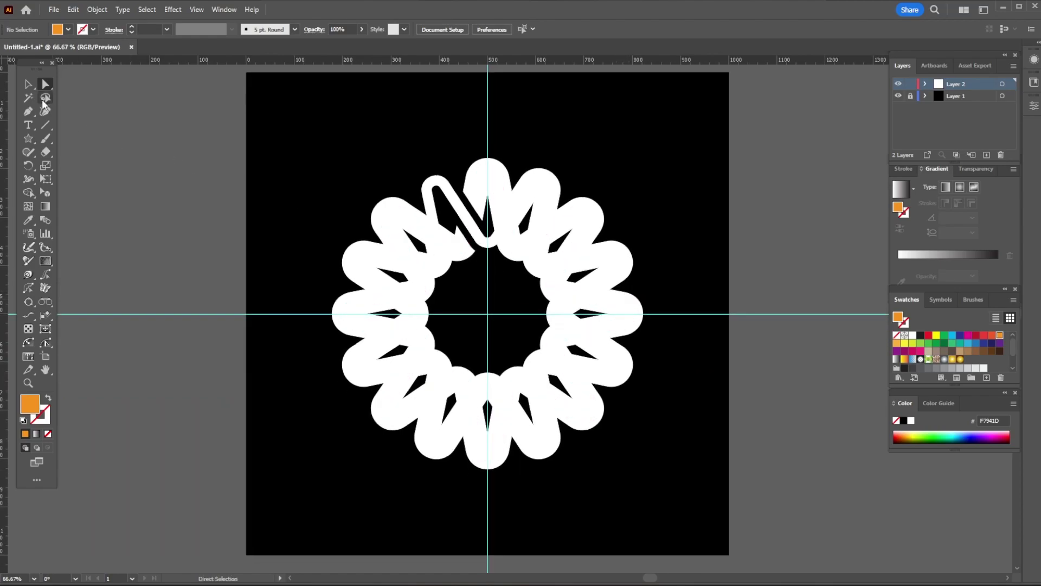
click(28, 84)
mouse_move(183, 109)
mouse_down()
mouse_move(604, 387)
mouse_move(651, 465)
mouse_up()
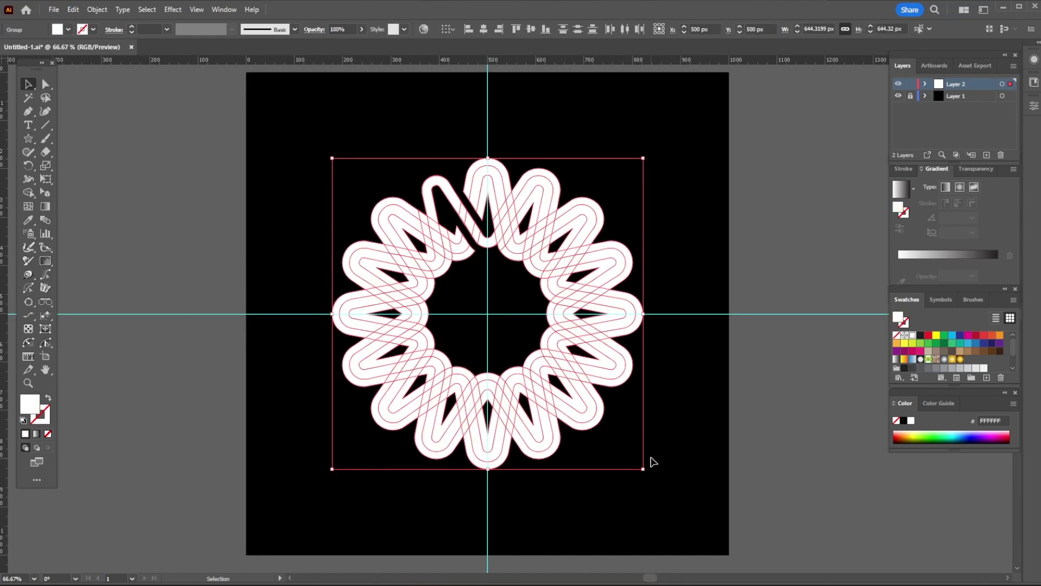
key(Delete)
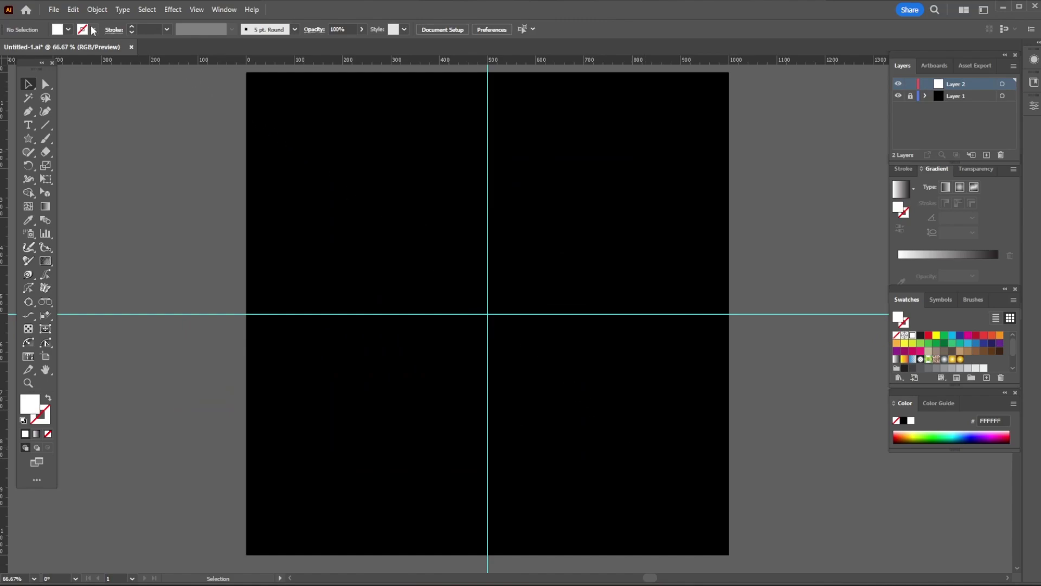
click(73, 9)
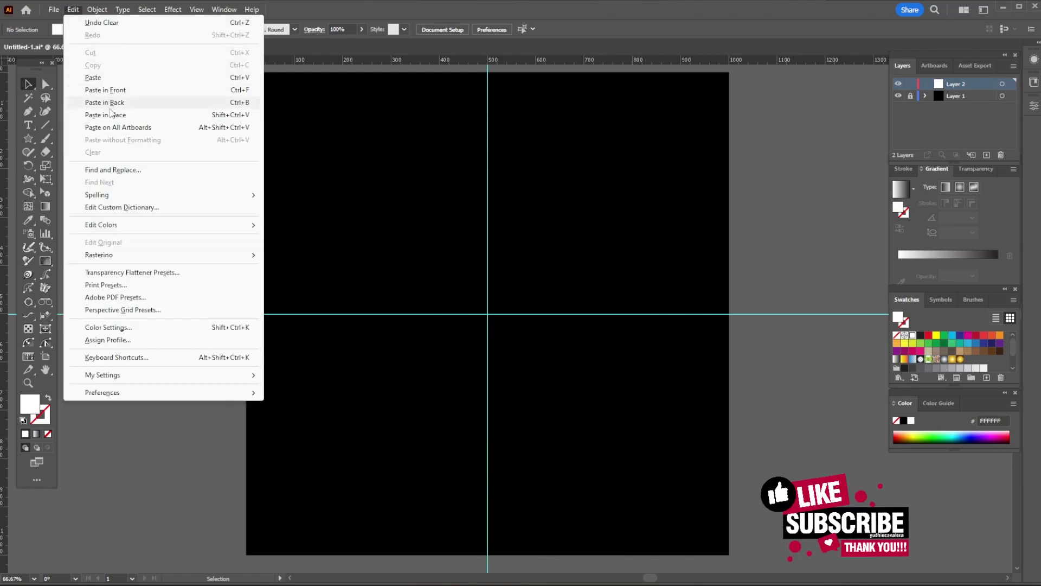
Paste the squiggle back, fill it with the gold gradient swatch, and place a radial gold sample beside the artboard
click(114, 115)
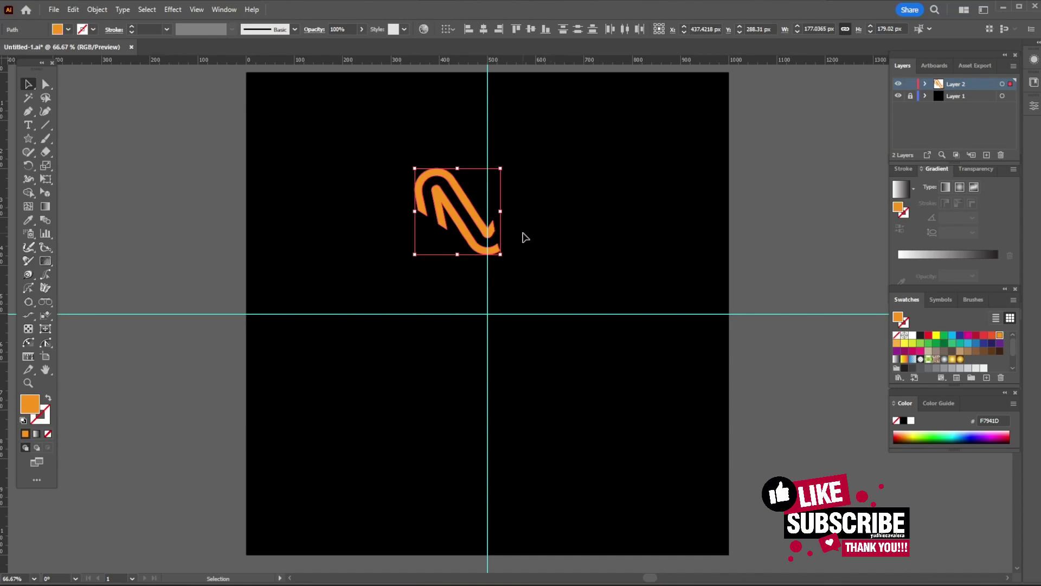
click(953, 359)
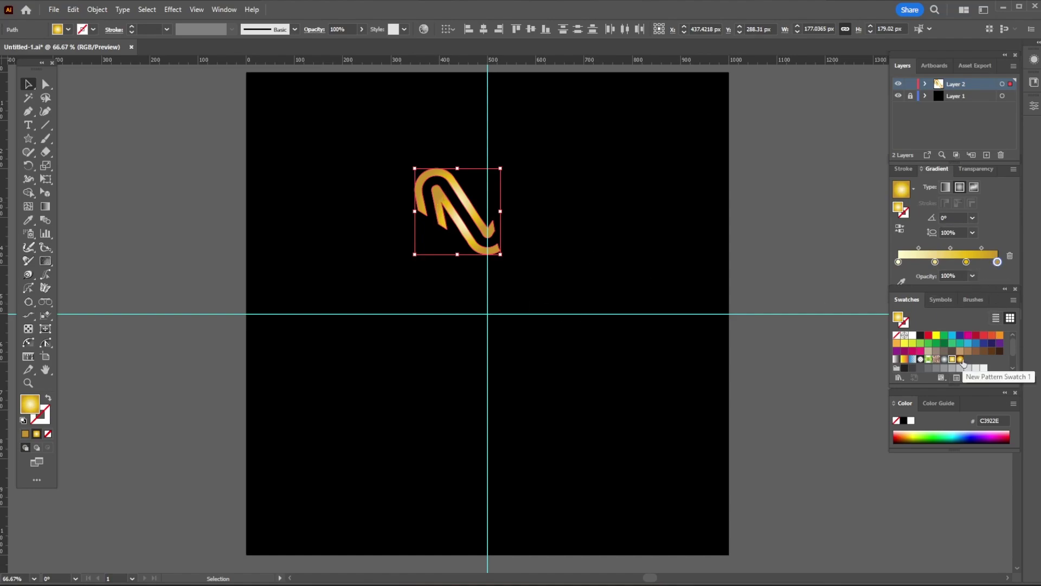
drag(961, 359, 836, 362)
Eyedrop the radial gold gradient onto the squiggle, then delete the sample square
drag(314, 247, 528, 158)
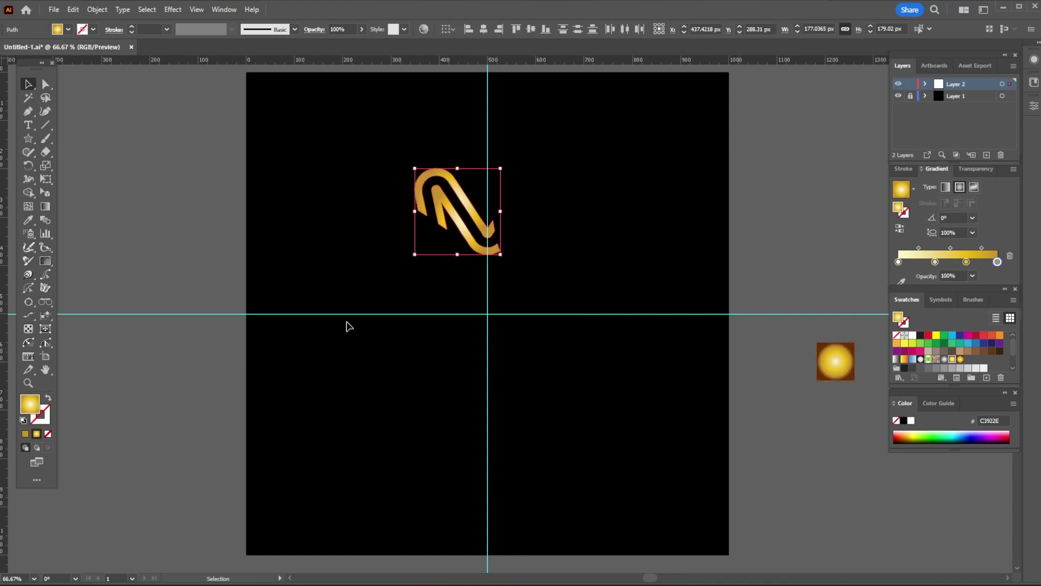
click(27, 220)
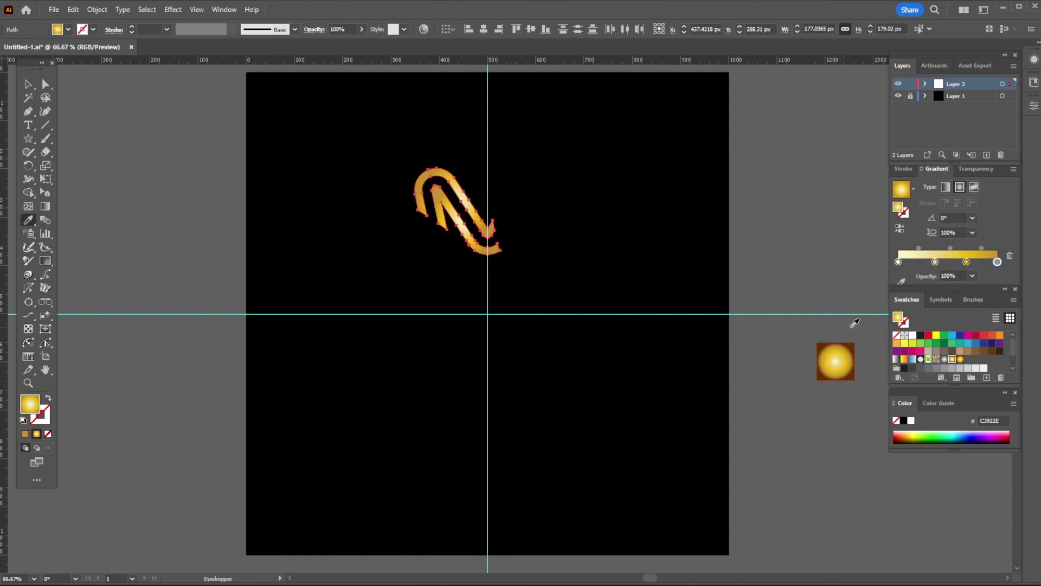
click(837, 357)
ctrl+click(835, 359)
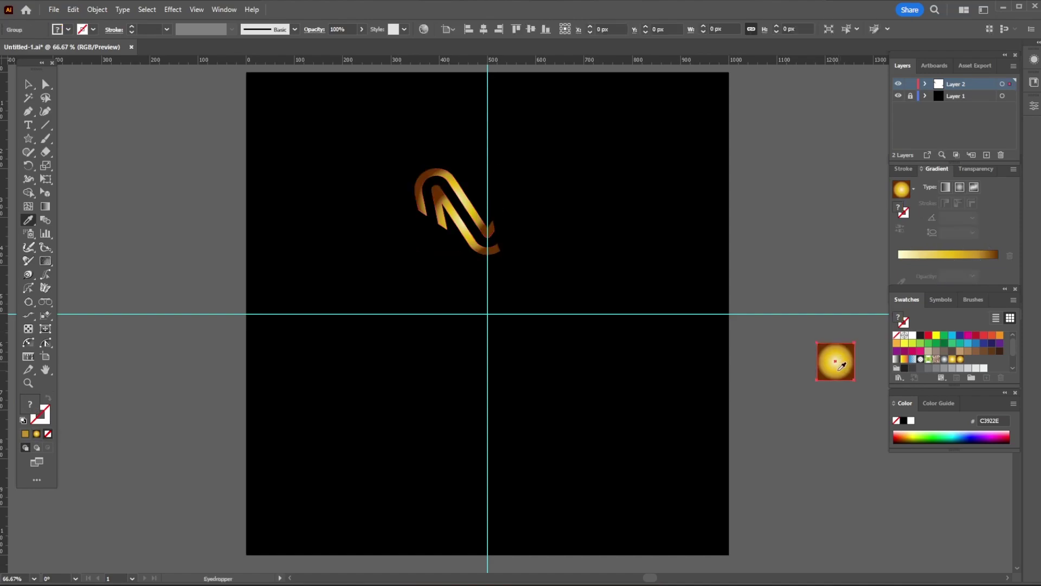
key(Delete)
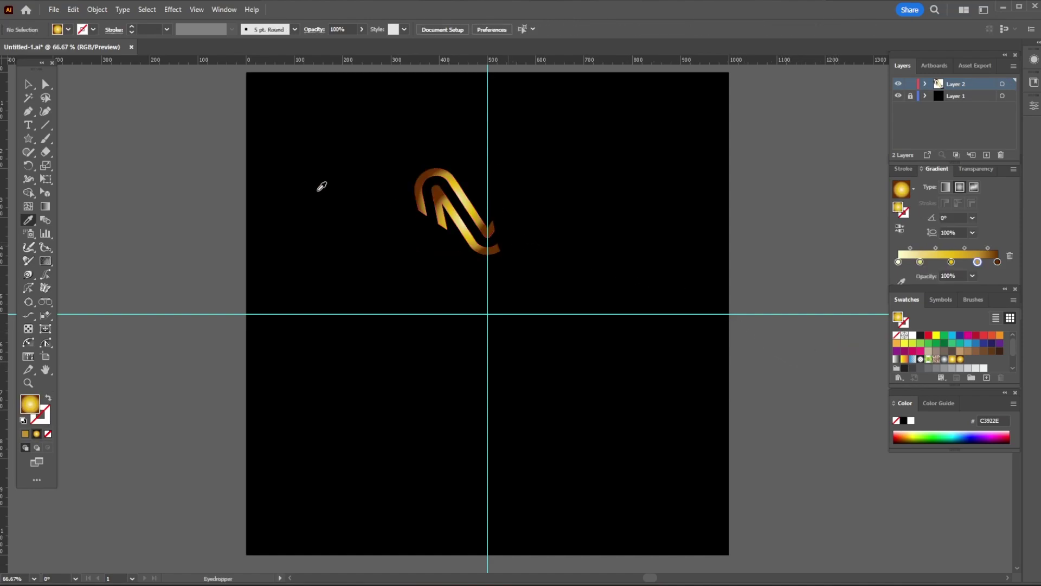
Redraw the gradient diagonally from upper right to lower left across the squiggle
click(28, 85)
click(461, 227)
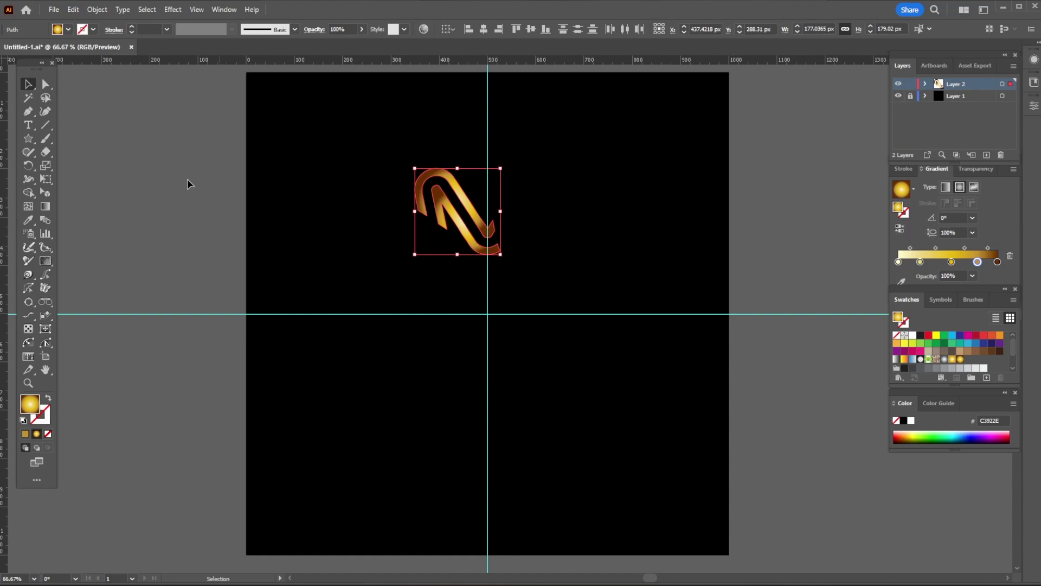
click(45, 207)
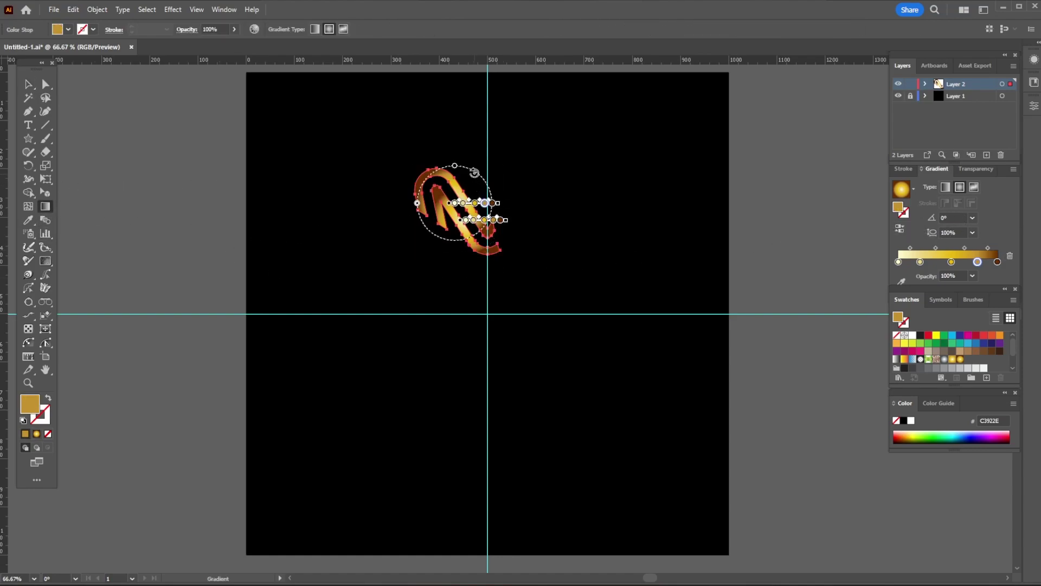
drag(488, 163, 453, 231)
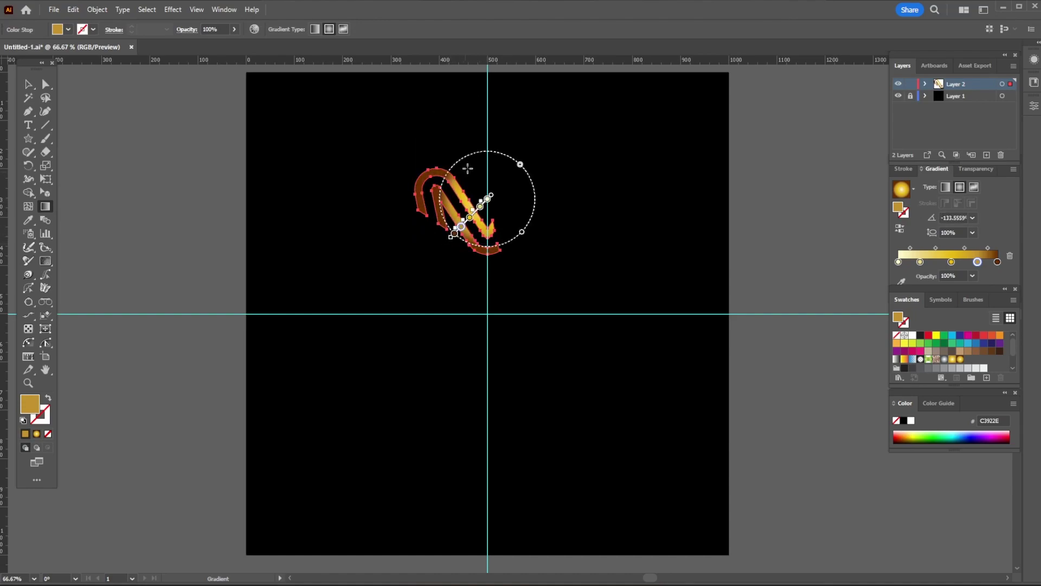
drag(469, 164, 438, 234)
drag(478, 196, 450, 244)
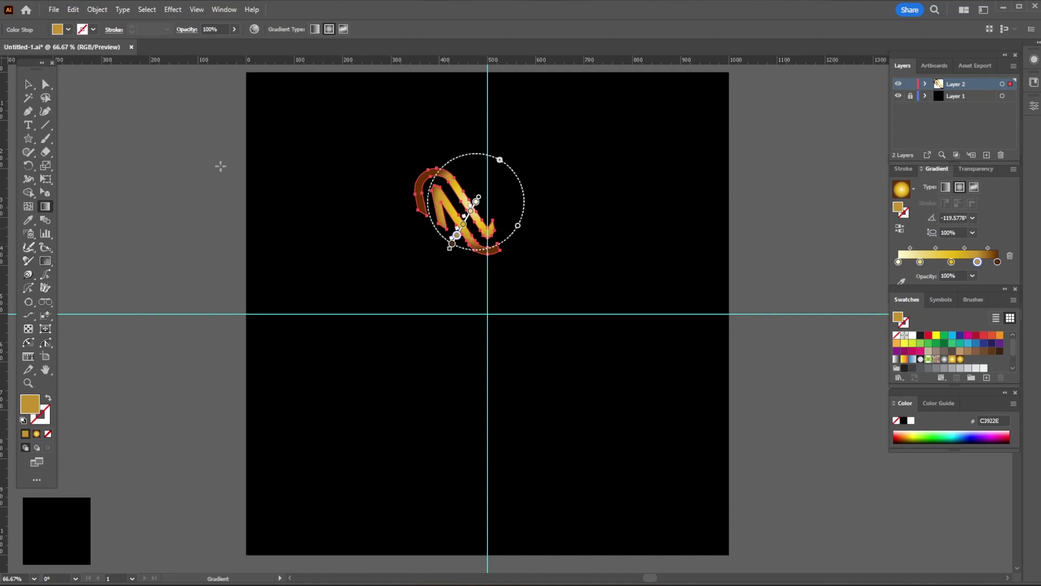
click(32, 86)
click(376, 286)
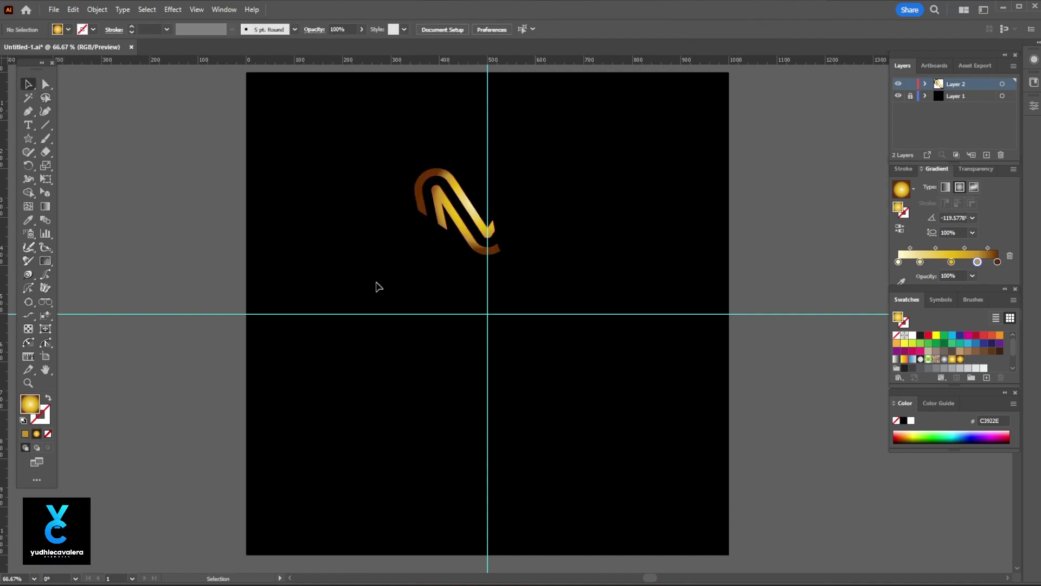
drag(330, 294, 501, 176)
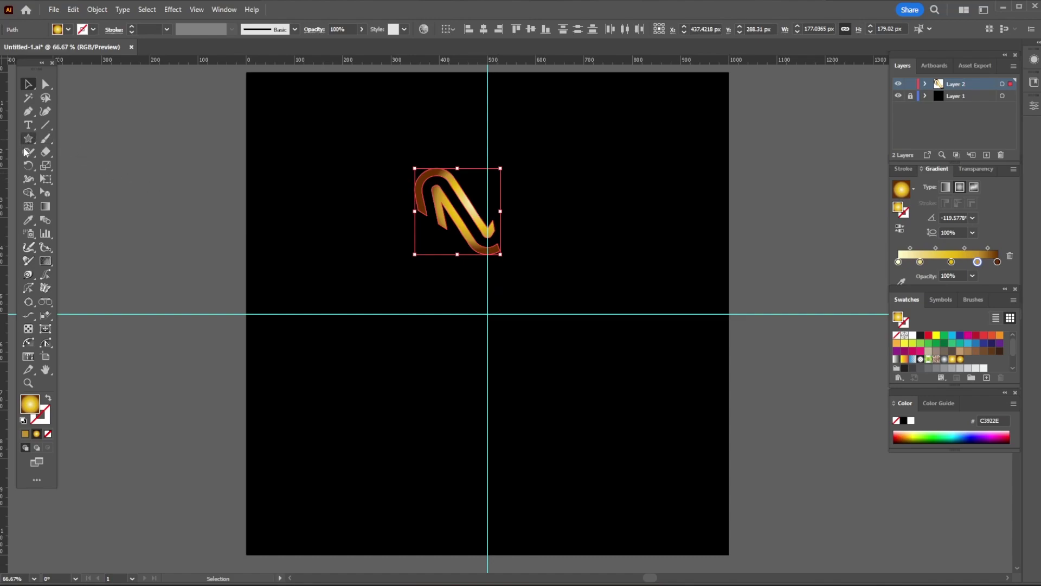
Rotate a 22.5° copy around the guide crossing, then repeat it four more times with Transform Again
click(30, 166)
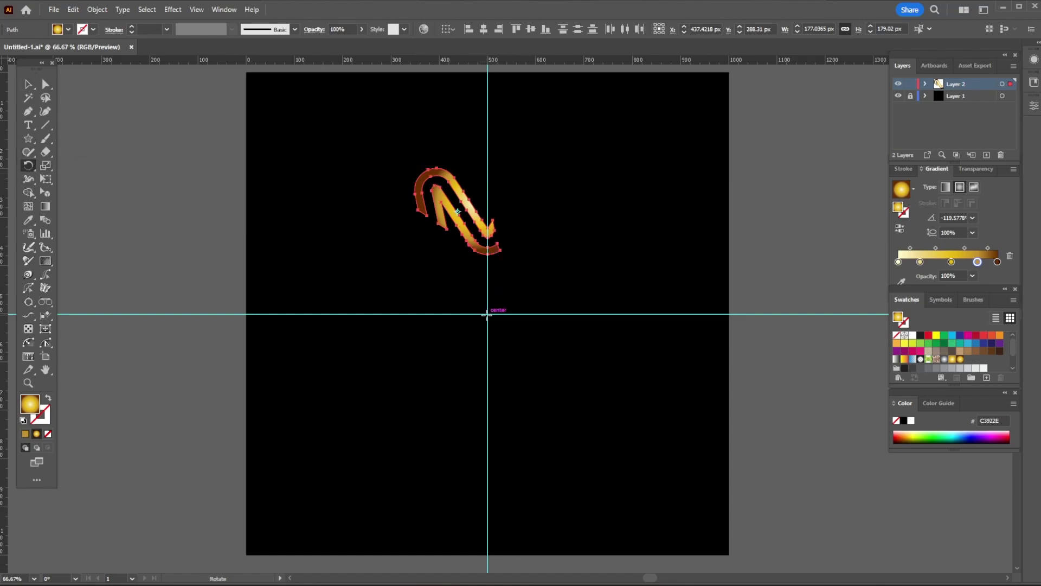
alt+click(487, 315)
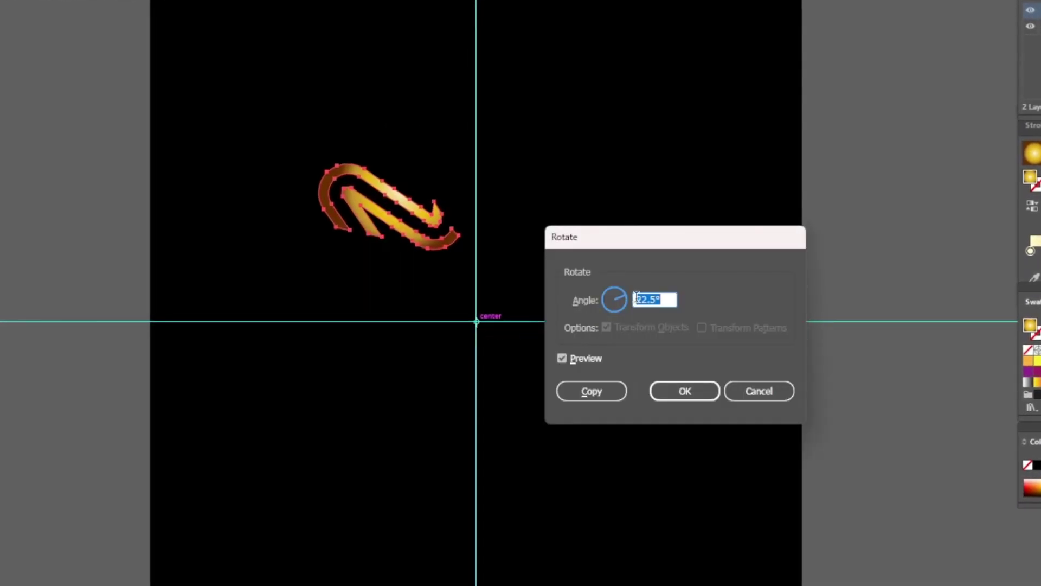
click(592, 392)
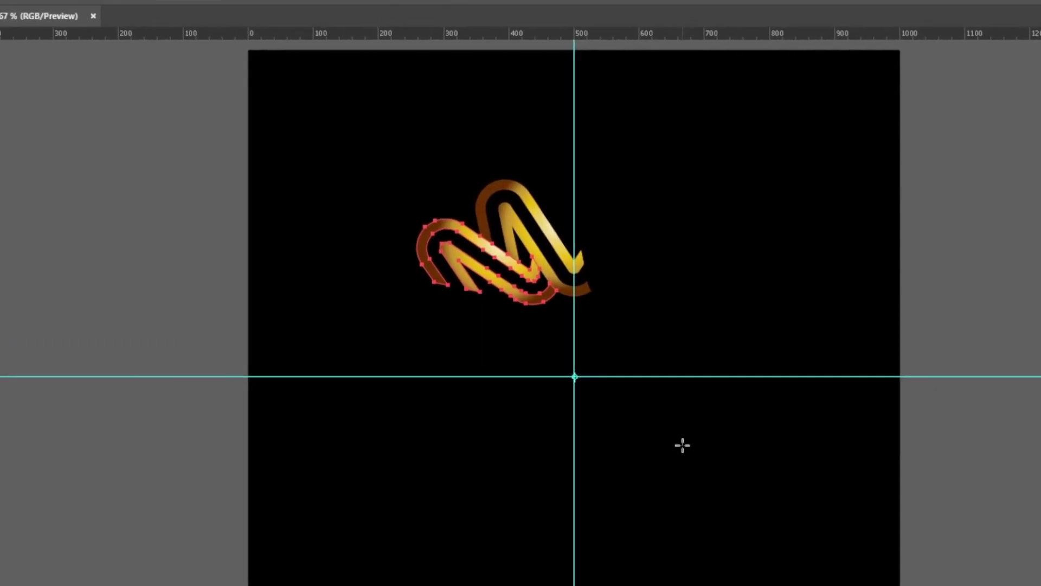
click(130, 15)
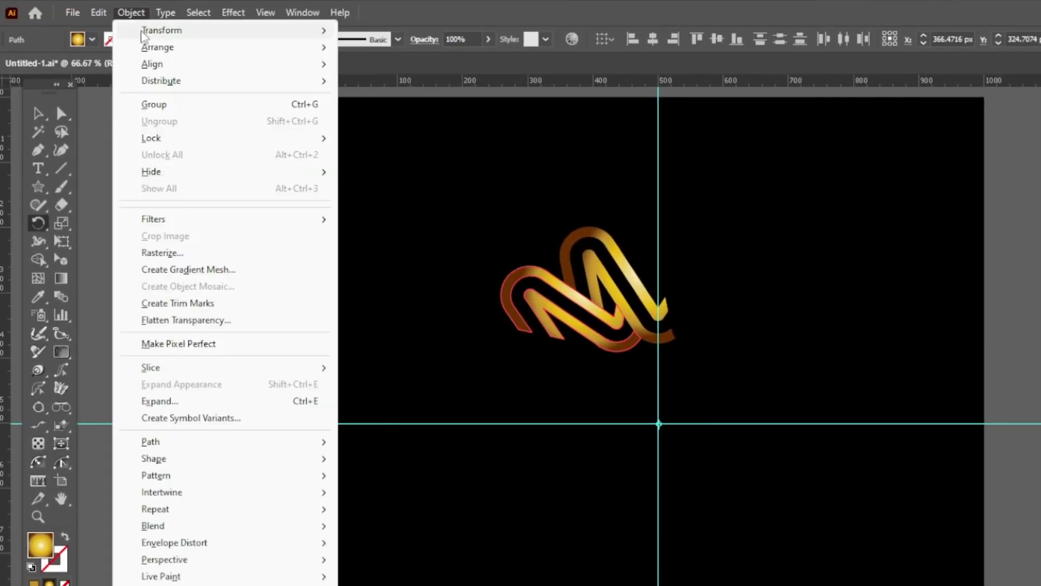
mouse_move(162, 30)
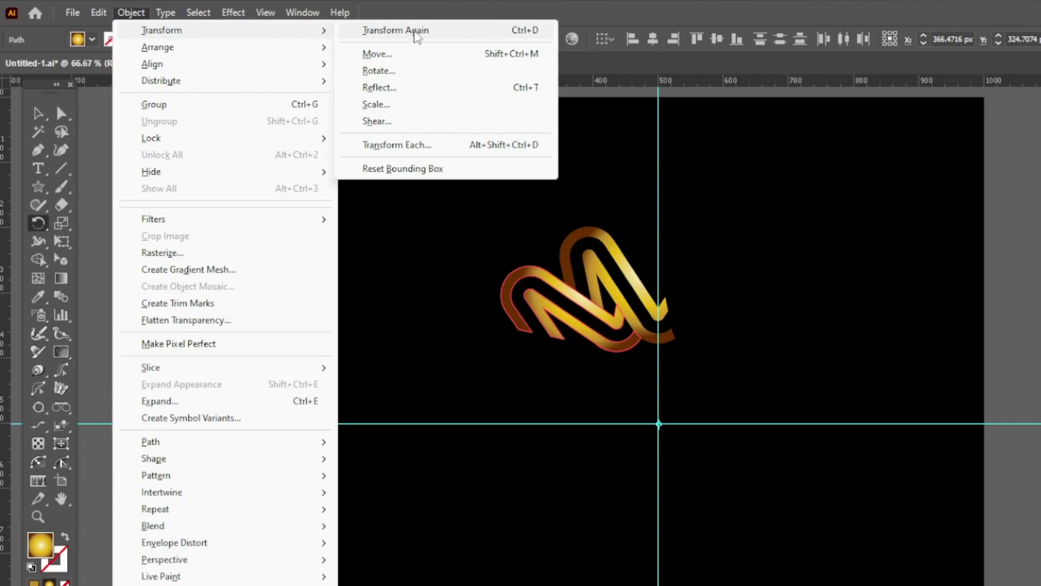
click(416, 31)
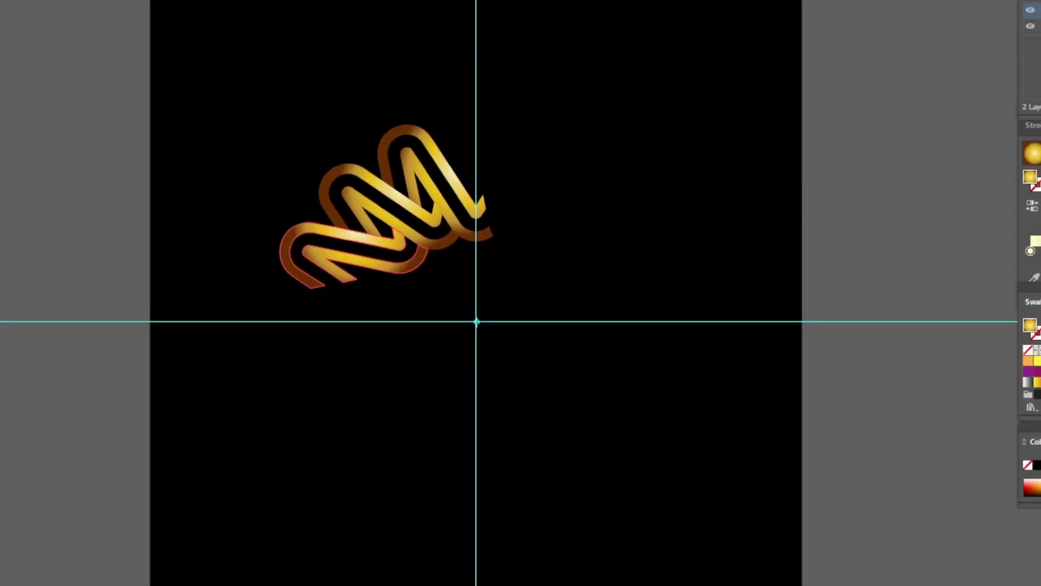
key(ctrl+d)
key(ctrl+d)
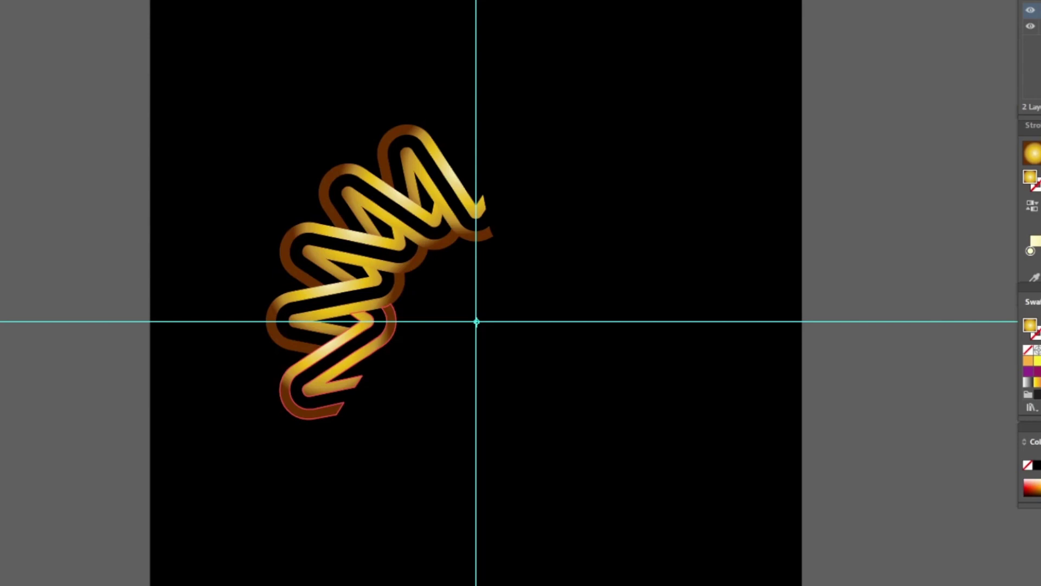
key(ctrl+d)
key(ctrl+d)
key(ctrl+d)
key(ctrl+d)
key(ctrl+d)
key(ctrl+d)
key(ctrl+d)
key(ctrl+d)
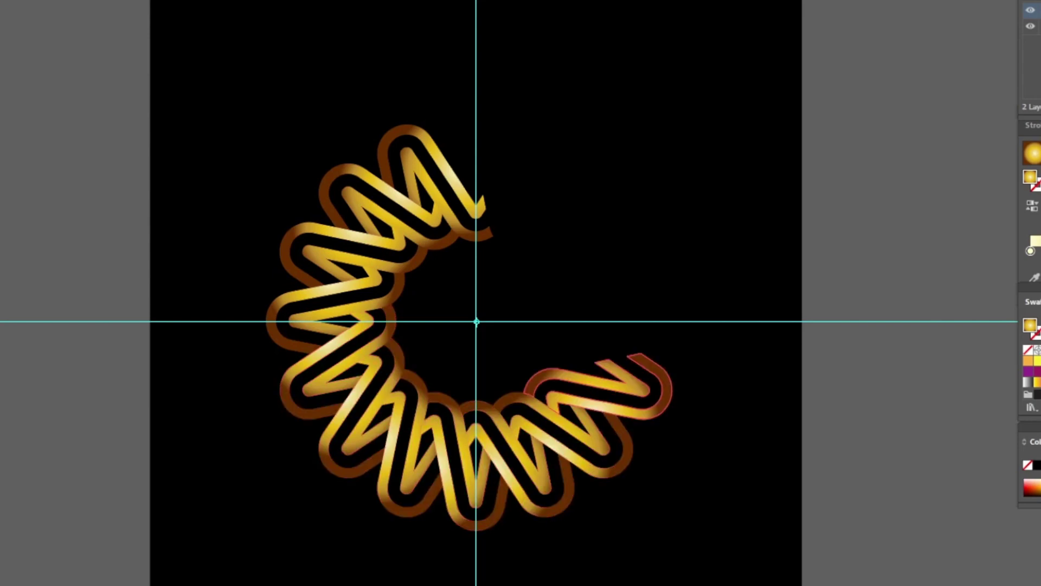
key(ctrl+d)
key(ctrl+d)
key(ctrl+d)
key(ctrl+d)
key(ctrl+d)
key(ctrl+d)
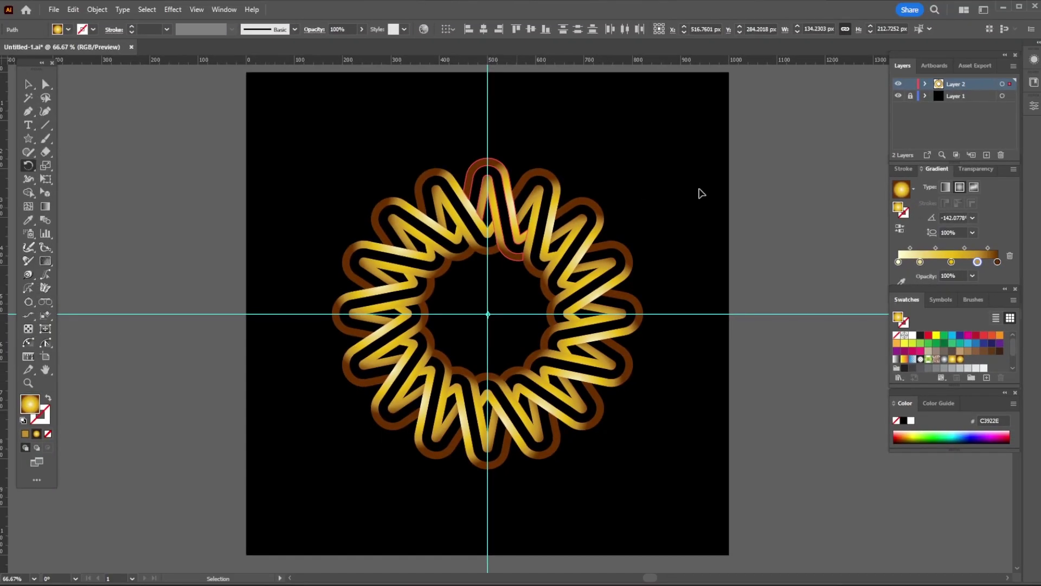
Select the whole gold ring and enlarge it to about 776 px wide
key(ctrl+shift+a)
click(27, 84)
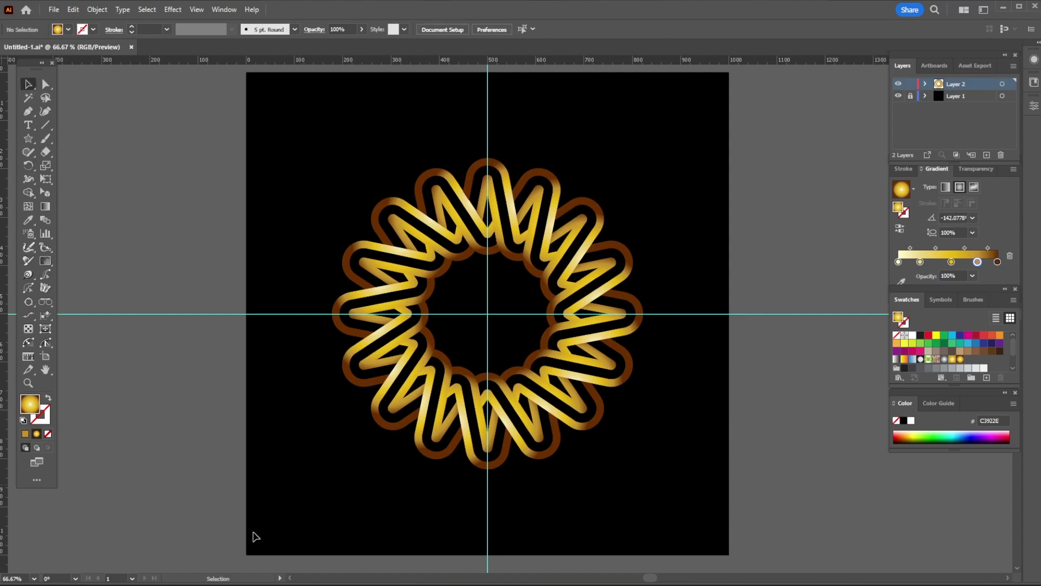
drag(255, 537, 808, 154)
drag(642, 314, 677, 310)
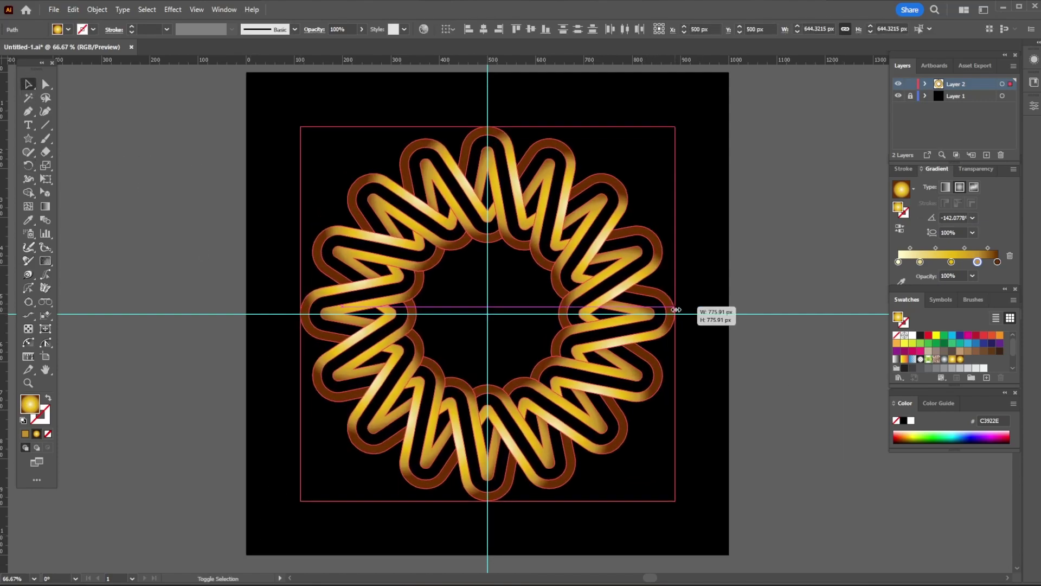
Hide the cyan guides and zoom out to view the whole artboard
right_click(682, 268)
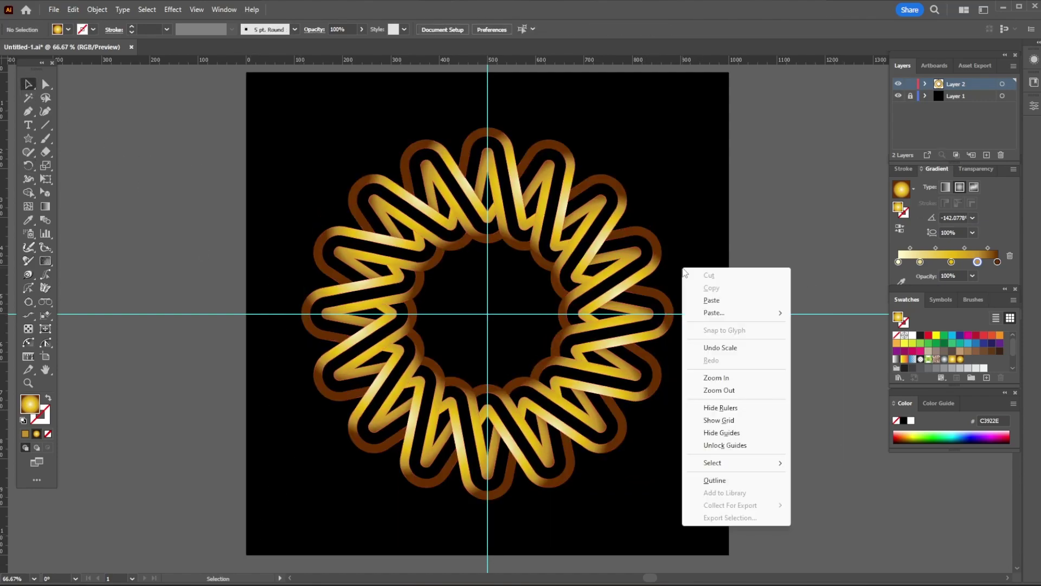
click(722, 432)
key(ctrl+minus)
key(ctrl+minus)
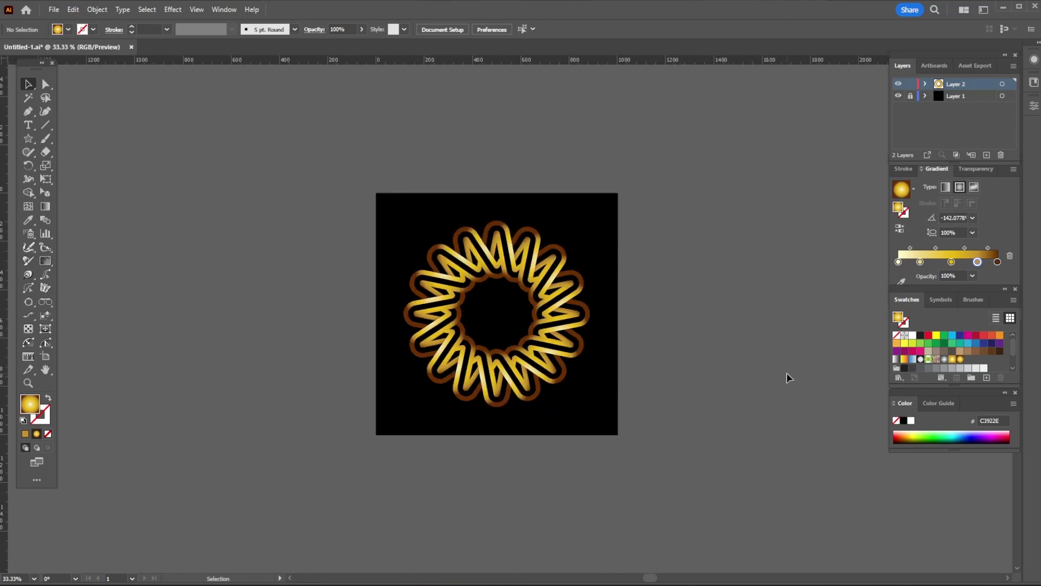